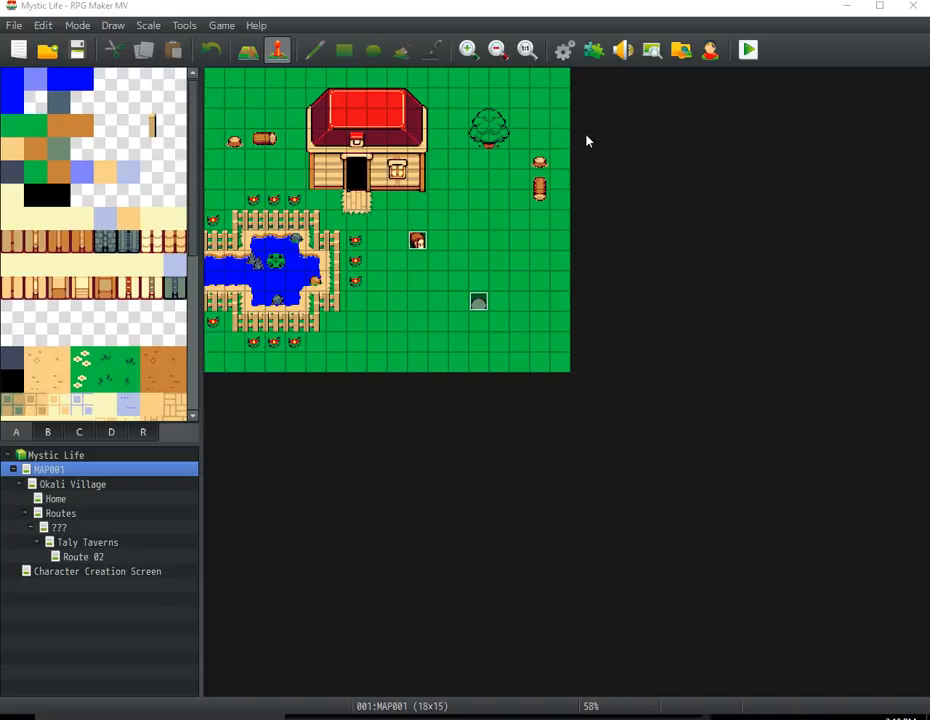
Step: Examine the editor options, including the available interface themes and the map grid setting, leaving them as they are
click(221, 25)
mouse_move(176, 30)
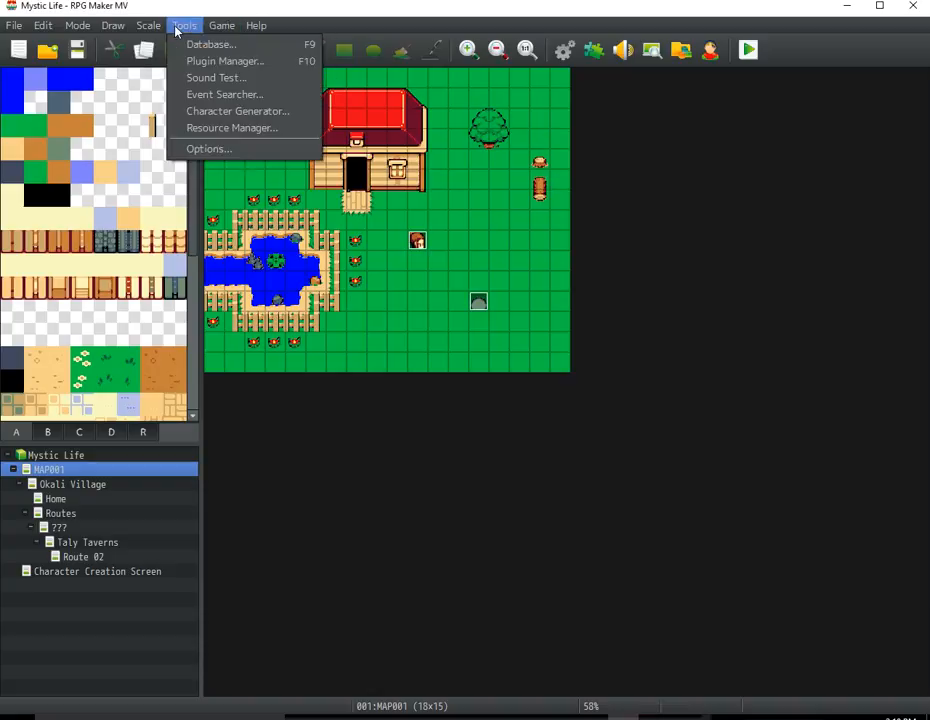
click(205, 148)
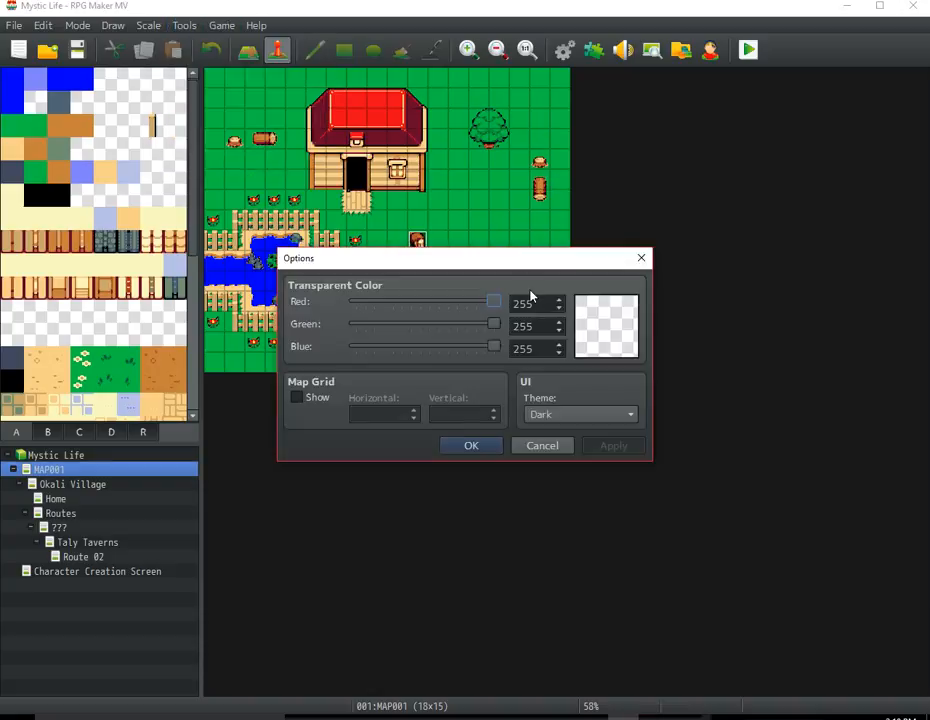
drag(524, 268, 548, 186)
click(624, 330)
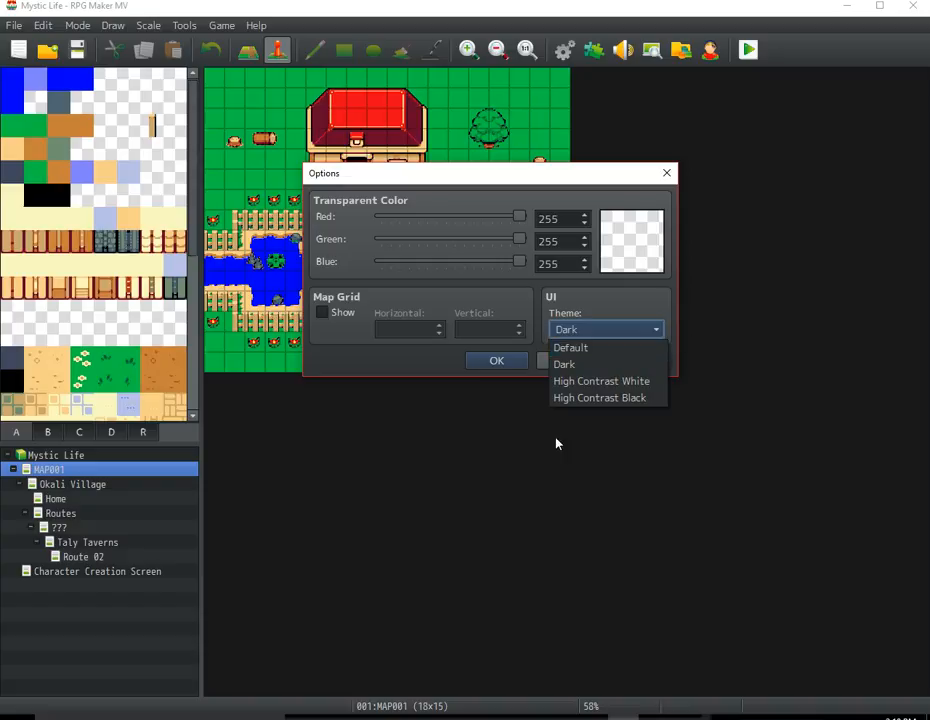
click(548, 381)
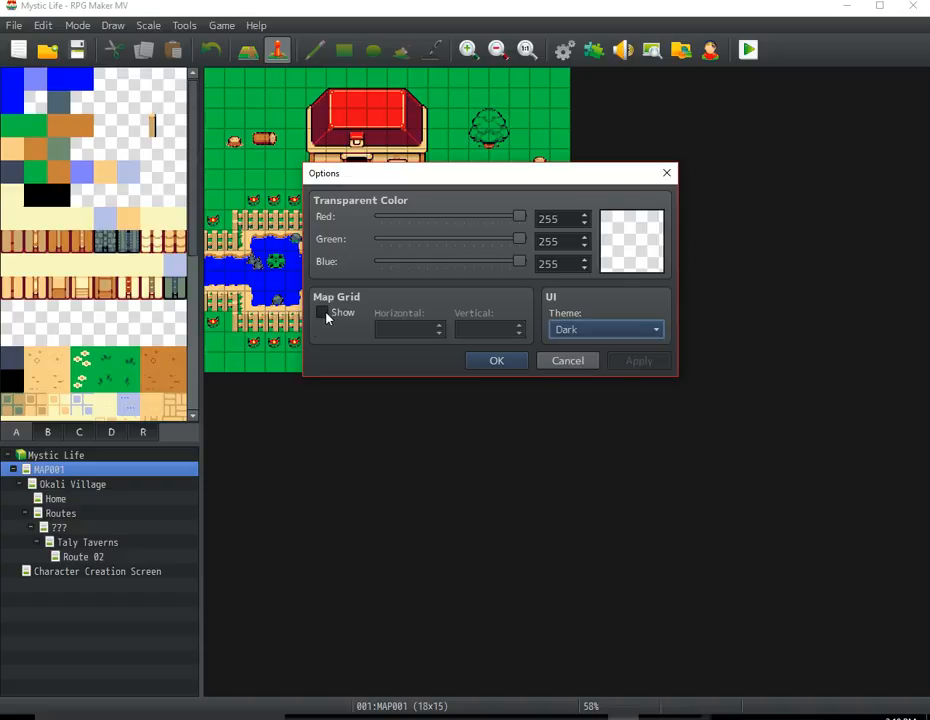
click(582, 364)
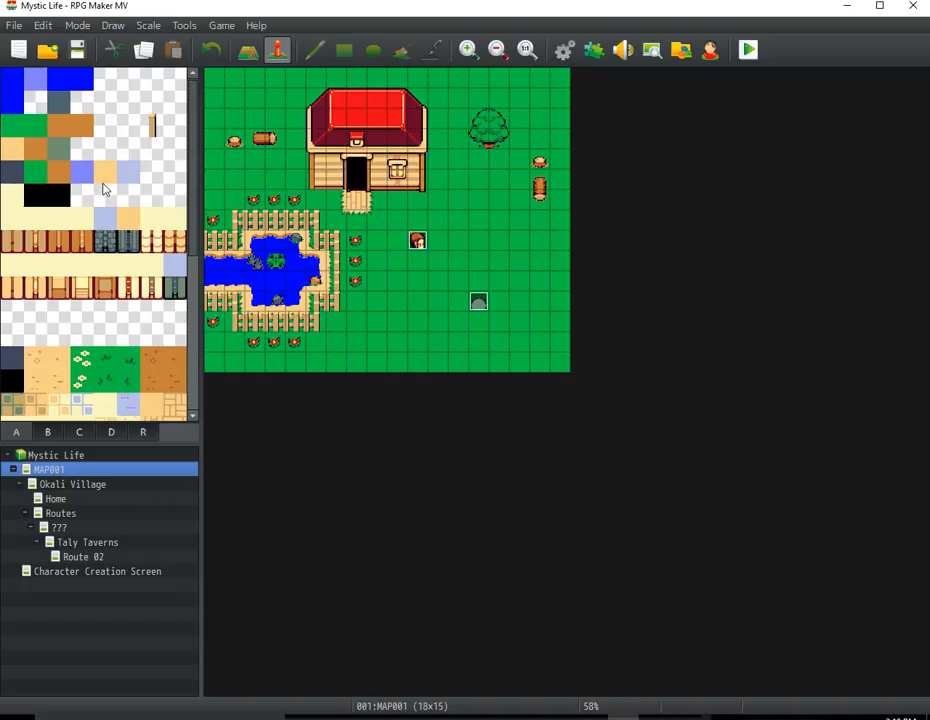
Step: Look through MAP001's tile palettes A, B, C and D and the numbered region palette, ending on palette A
mouse_move(194, 139)
mouse_down()
mouse_move(192, 232)
mouse_move(195, 141)
mouse_up()
click(45, 432)
click(78, 433)
click(112, 433)
click(142, 433)
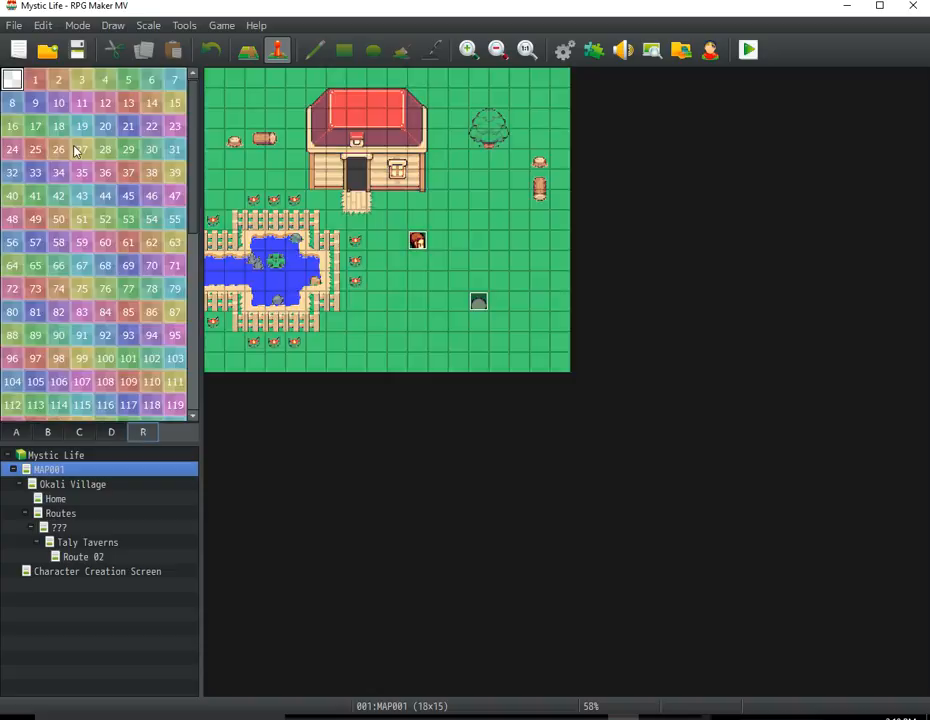
scroll(191, 240, down, 2)
drag(191, 252, 193, 332)
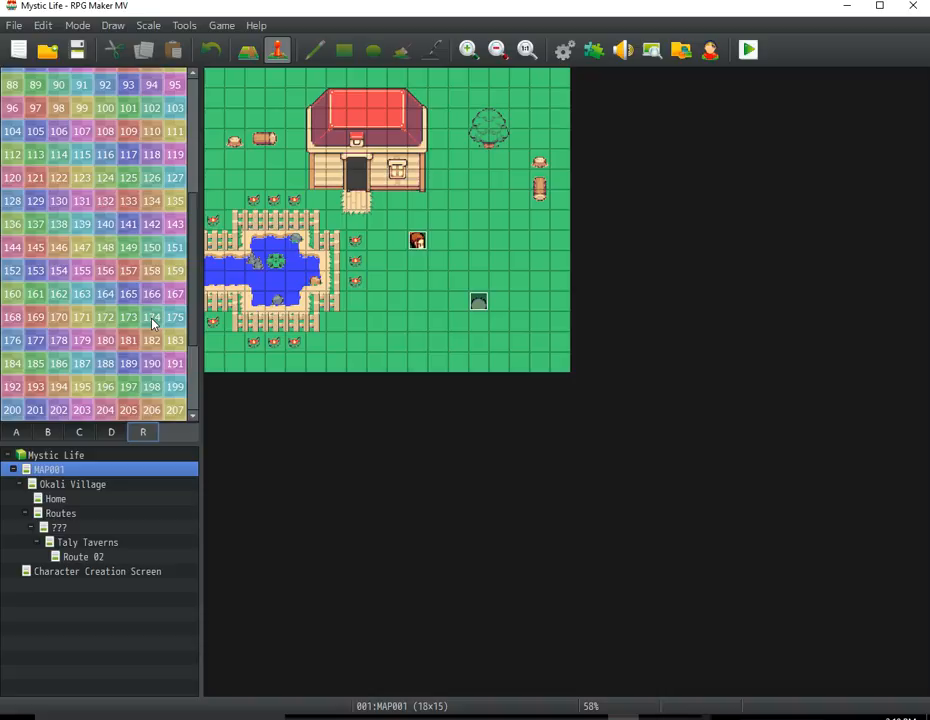
drag(194, 210, 196, 75)
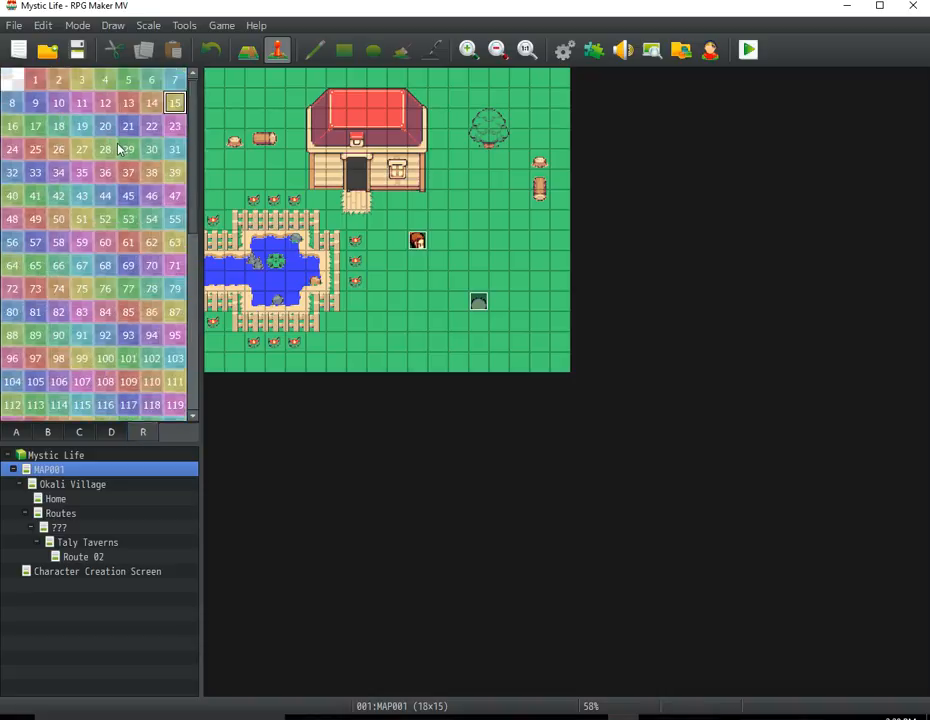
click(106, 436)
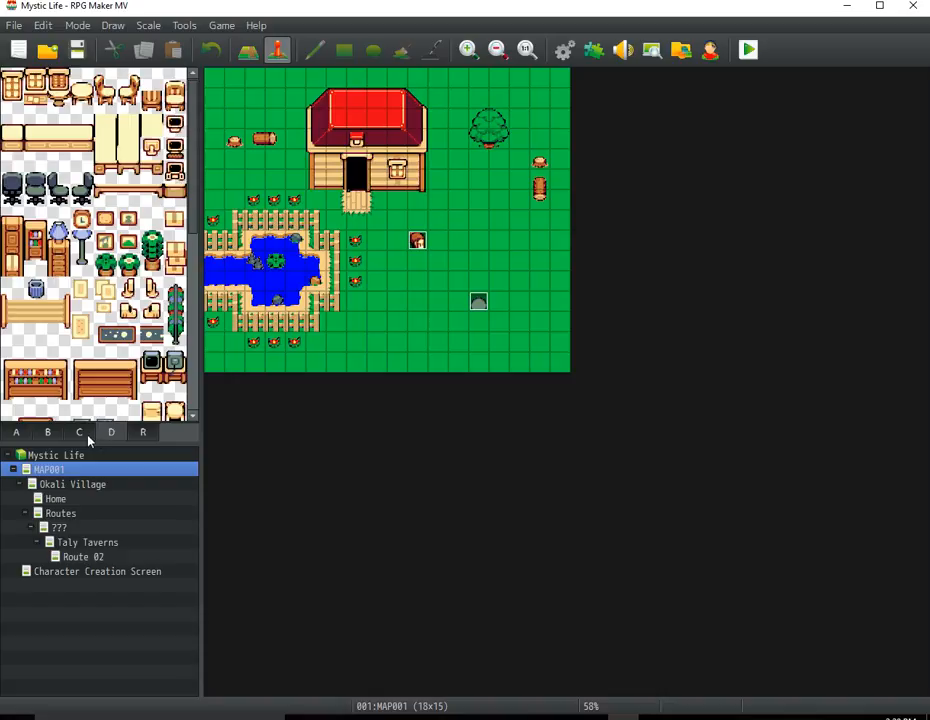
click(72, 439)
click(47, 432)
click(16, 432)
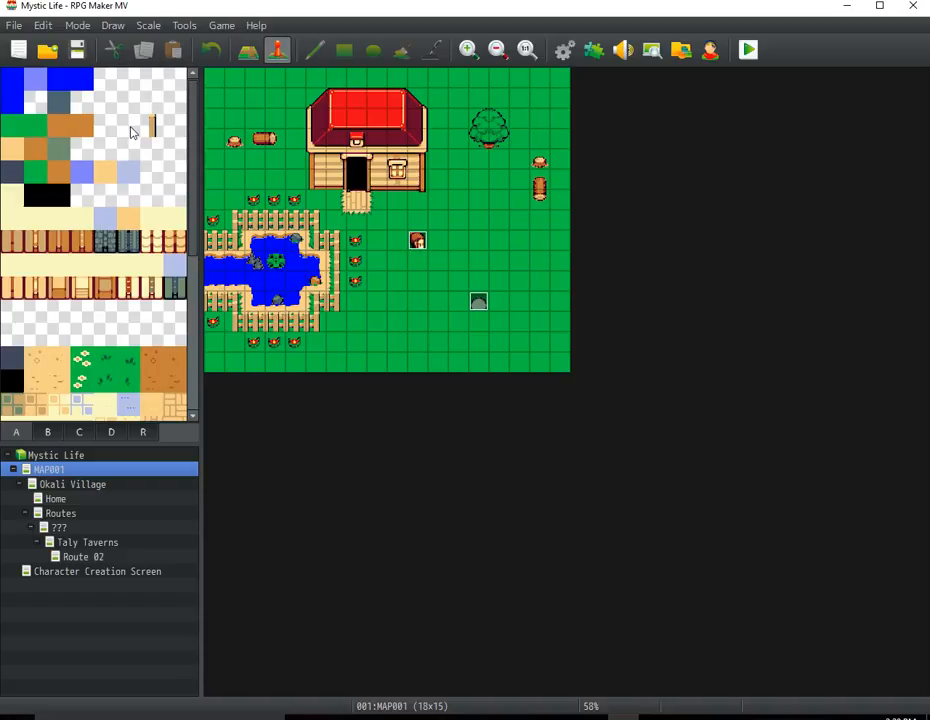
Step: Check which map commands the Mystic Life project root offers, and save the project
click(78, 458)
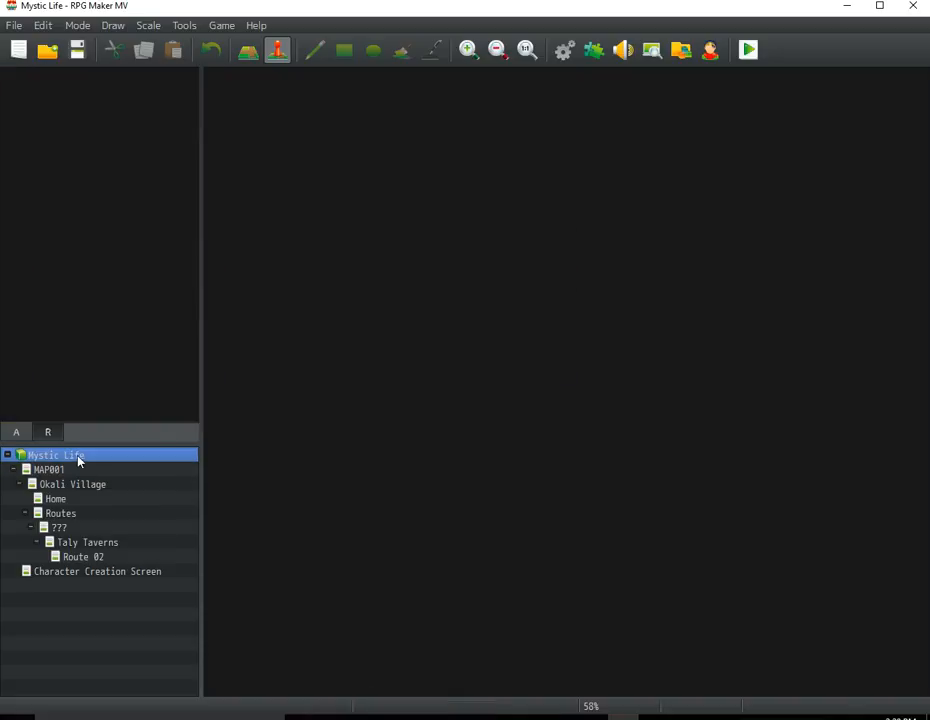
right_click(78, 458)
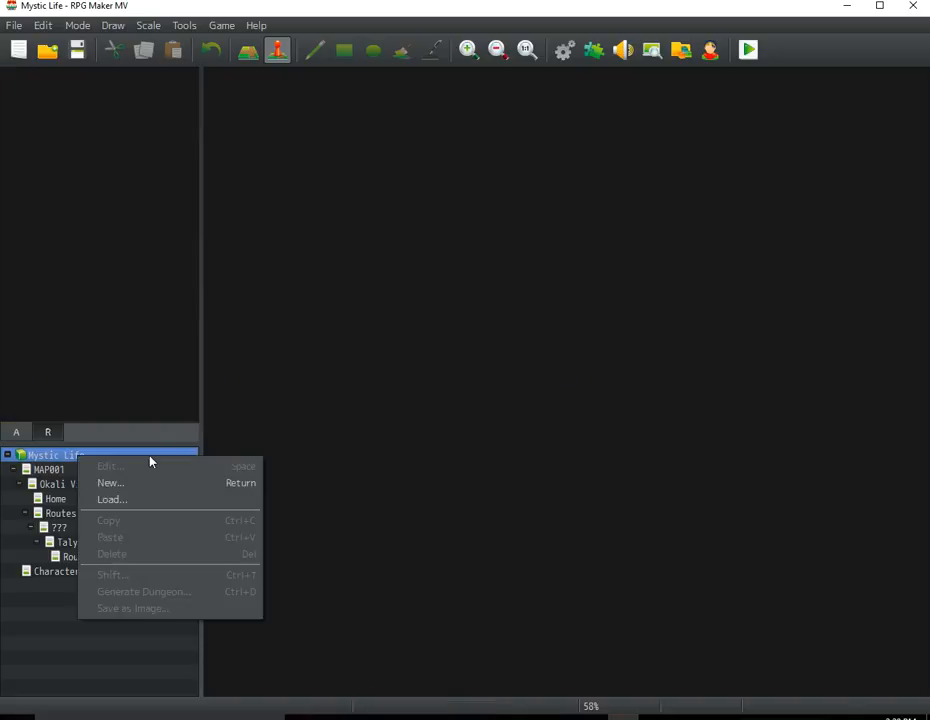
click(46, 461)
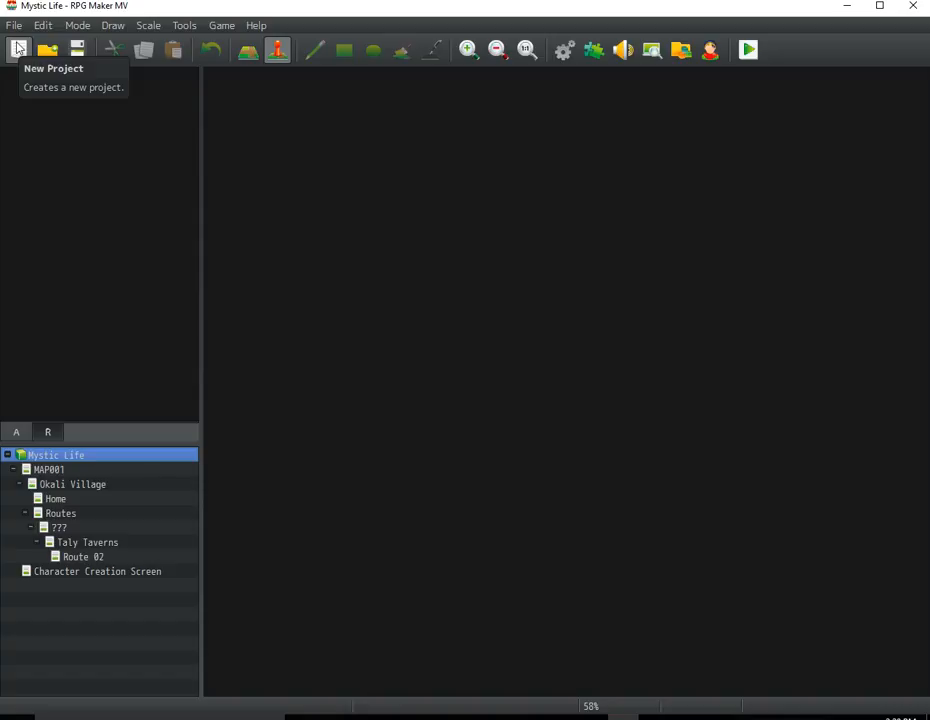
click(75, 50)
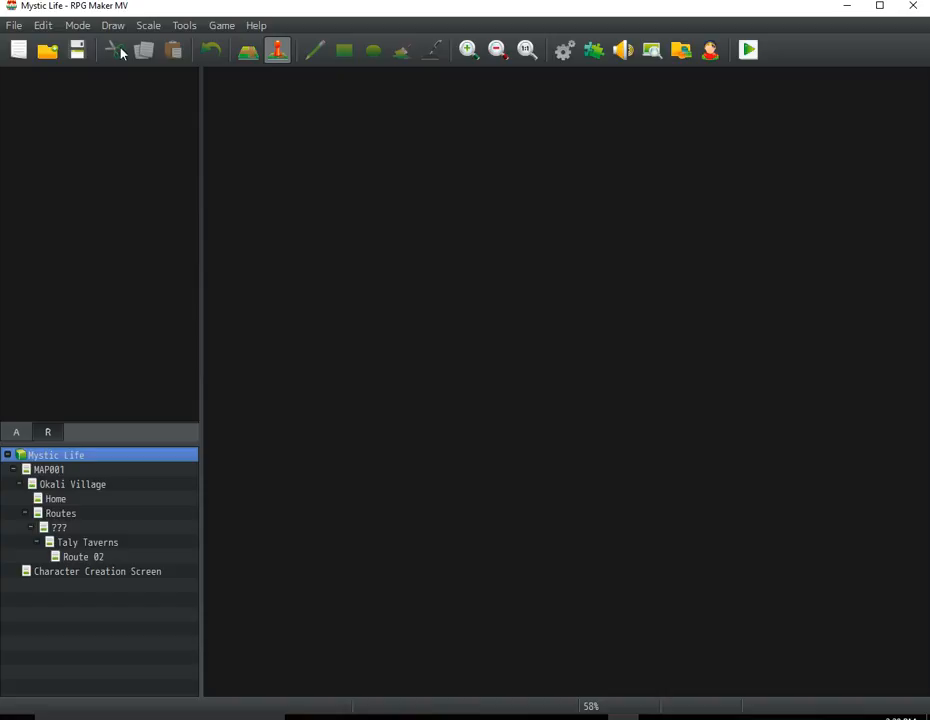
Step: Switch to map editing mode, view the Home map, and open the Okali Village map
click(248, 55)
click(117, 496)
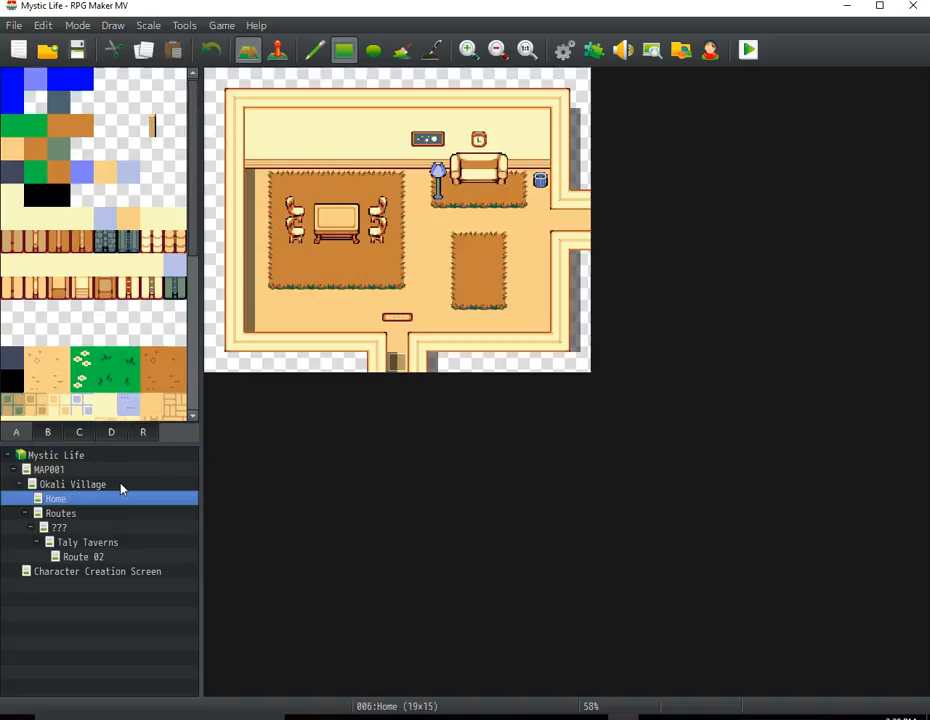
double_click(119, 483)
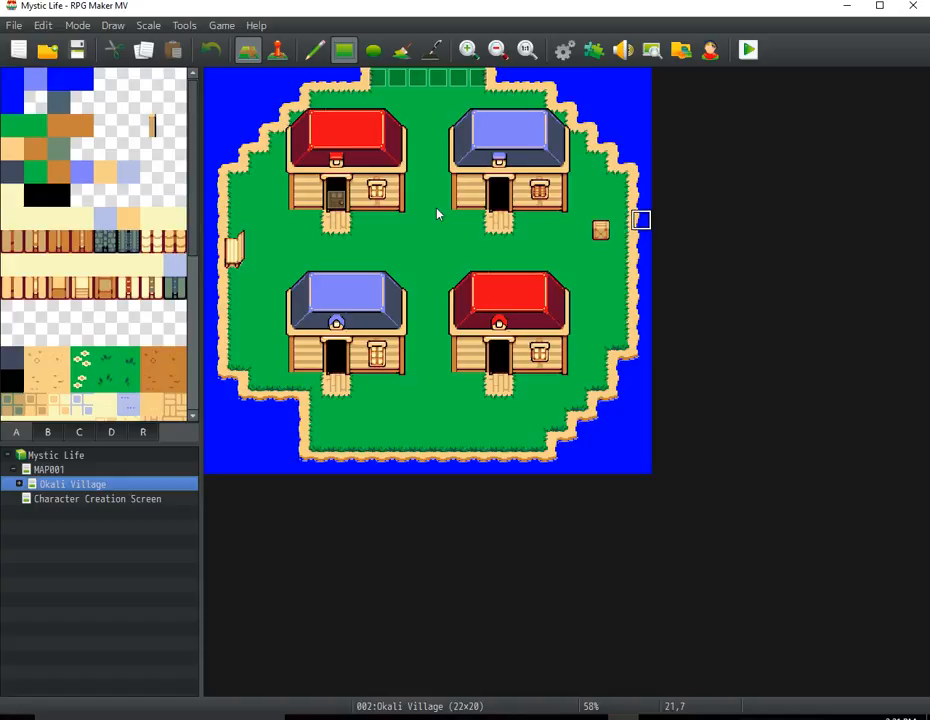
Step: Place a wooden wall tile in the water near Okali Village's northwest corner, and undo it
click(58, 287)
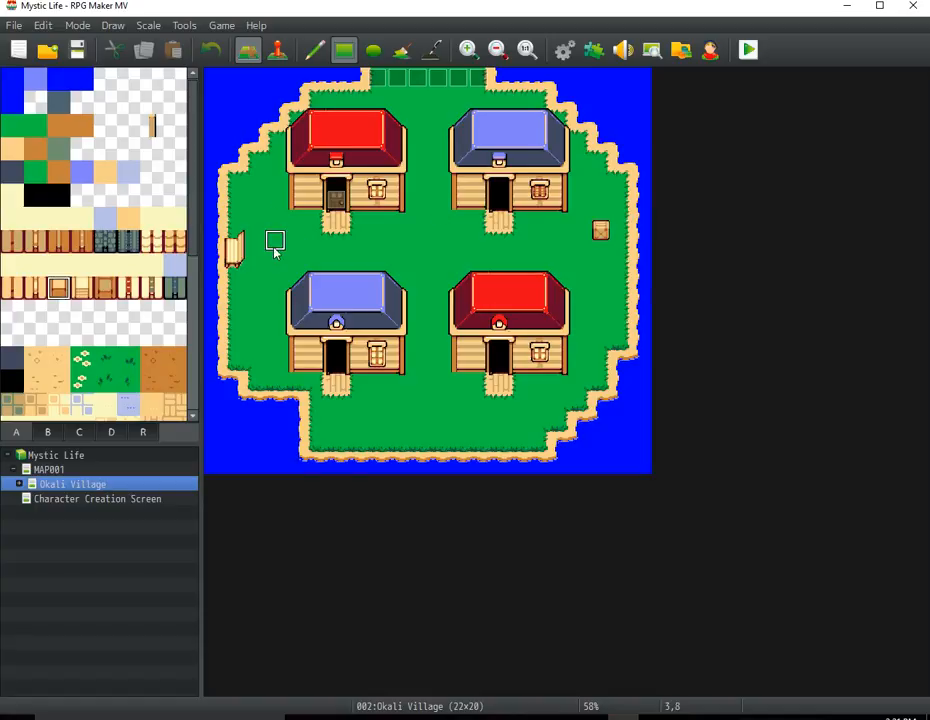
click(231, 100)
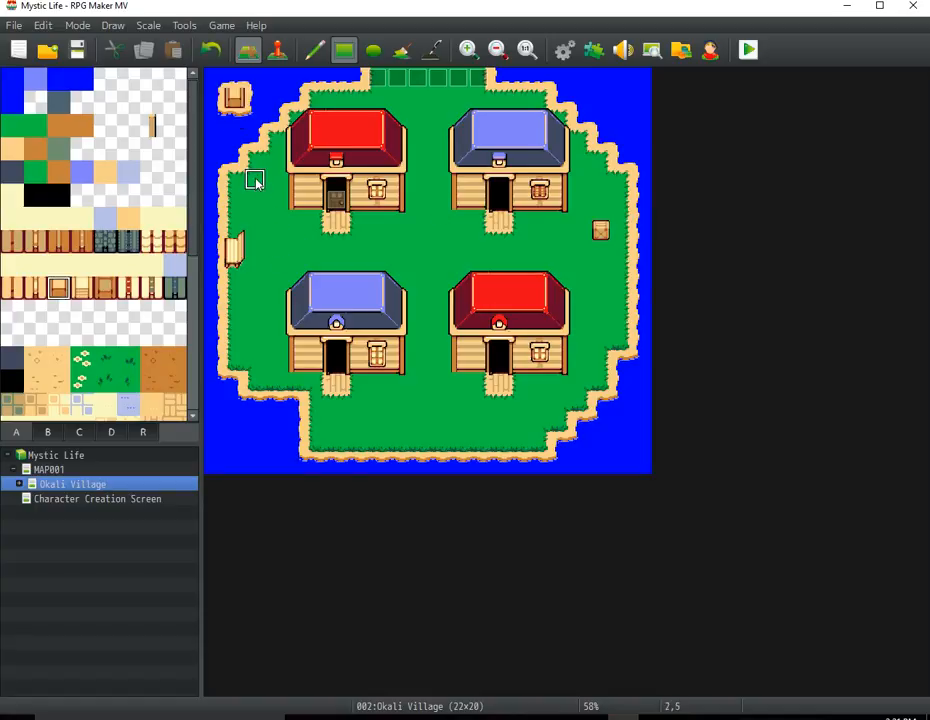
key(ctrl+z)
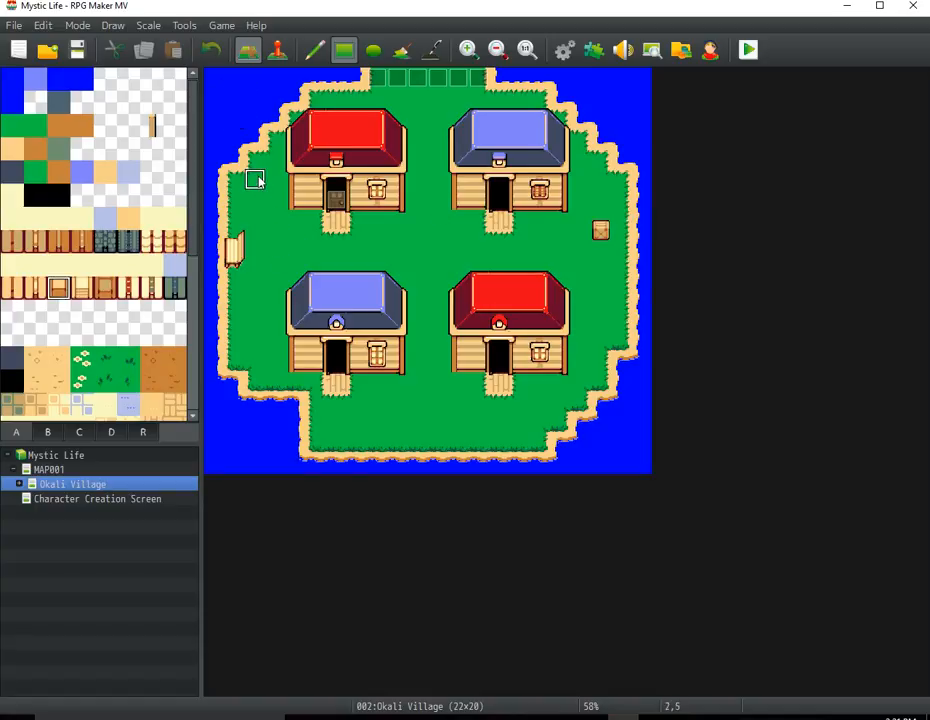
Step: In event mode, examine the three pages of event commands for a new event in the middle of Okali Village, without keeping the event
click(277, 49)
double_click(422, 257)
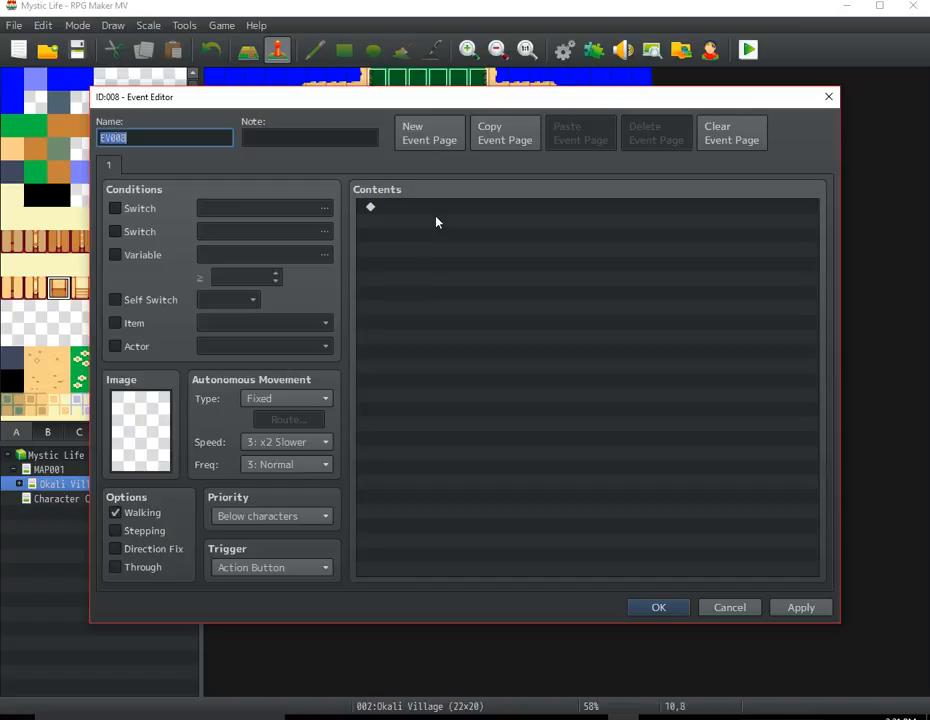
double_click(434, 210)
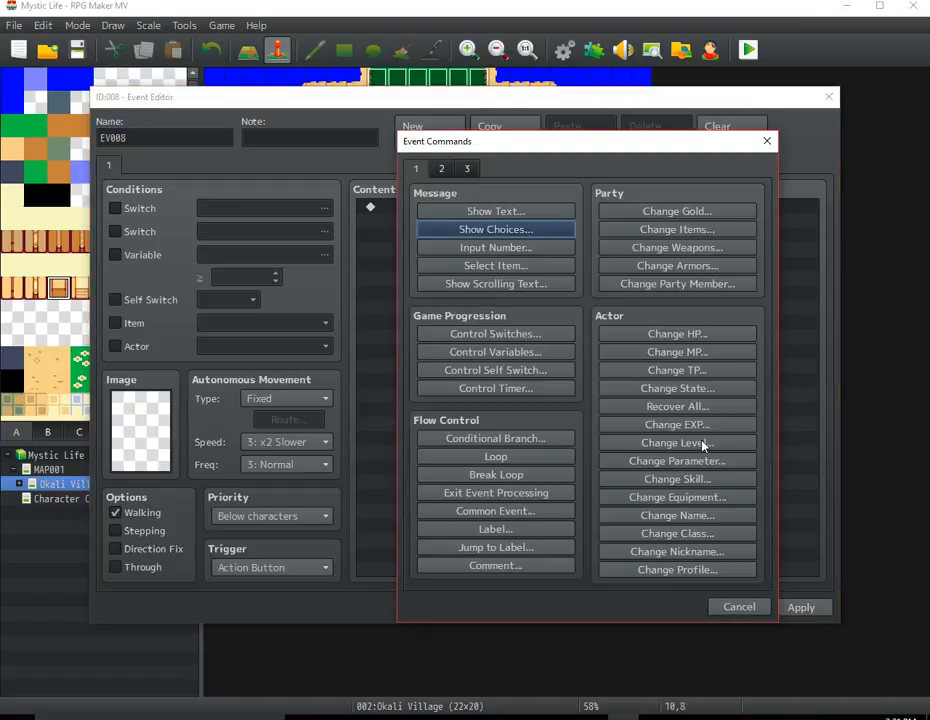
click(441, 168)
click(466, 168)
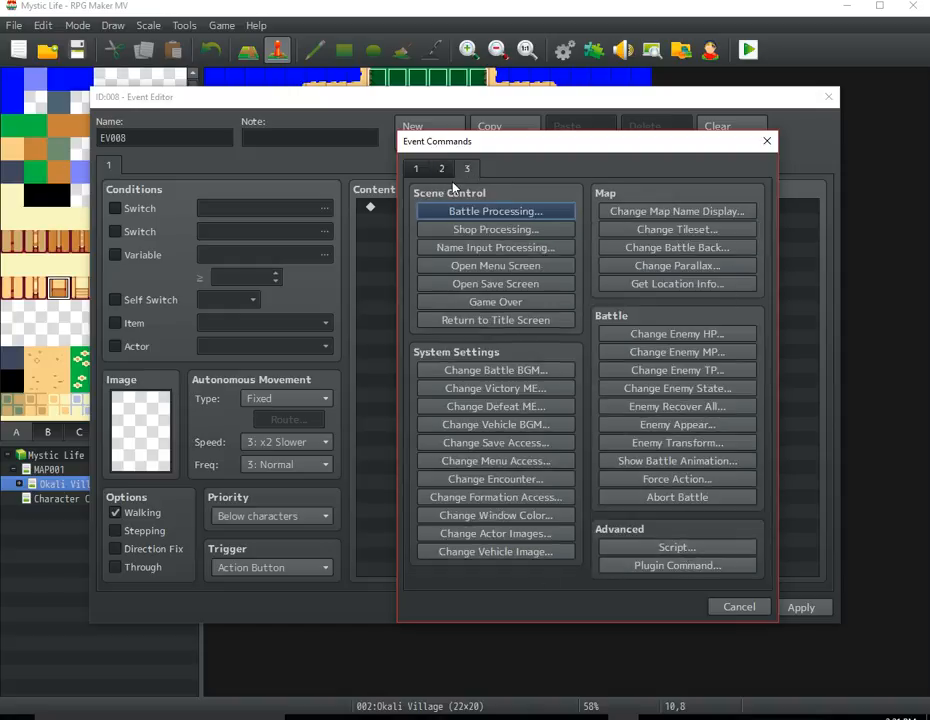
click(418, 169)
click(418, 169)
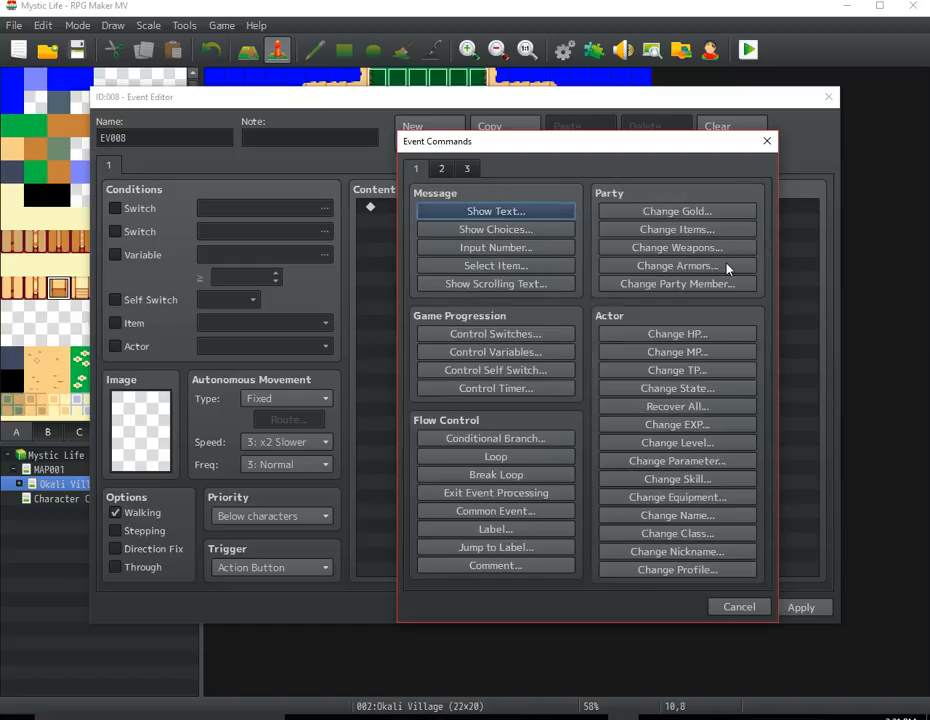
click(767, 141)
click(829, 97)
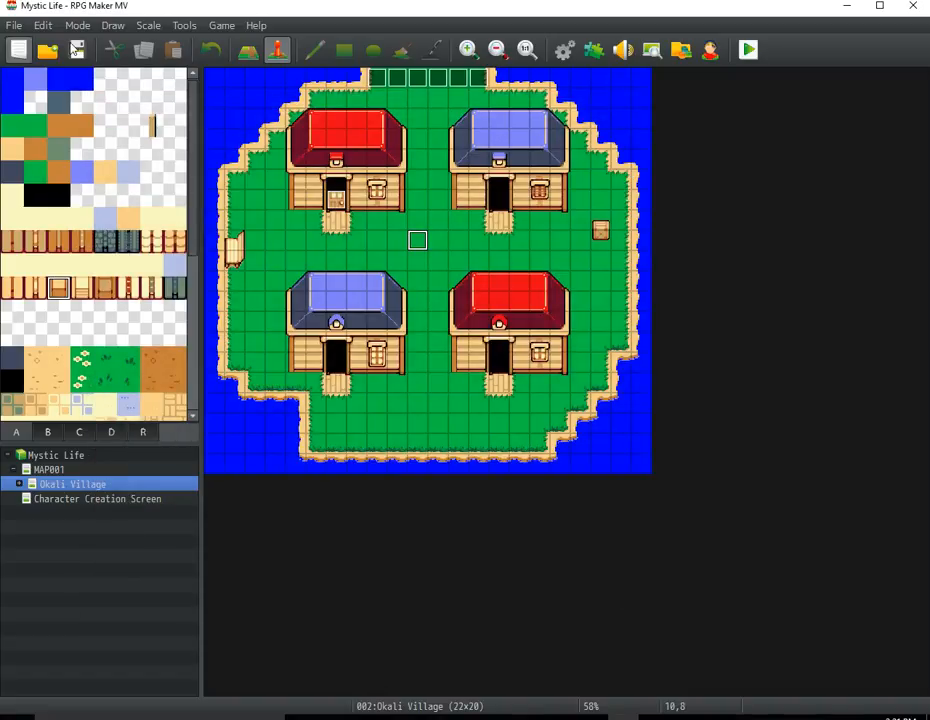
Step: Save the project, expand Okali Village's submaps, and reopen the MAP001 map
click(77, 49)
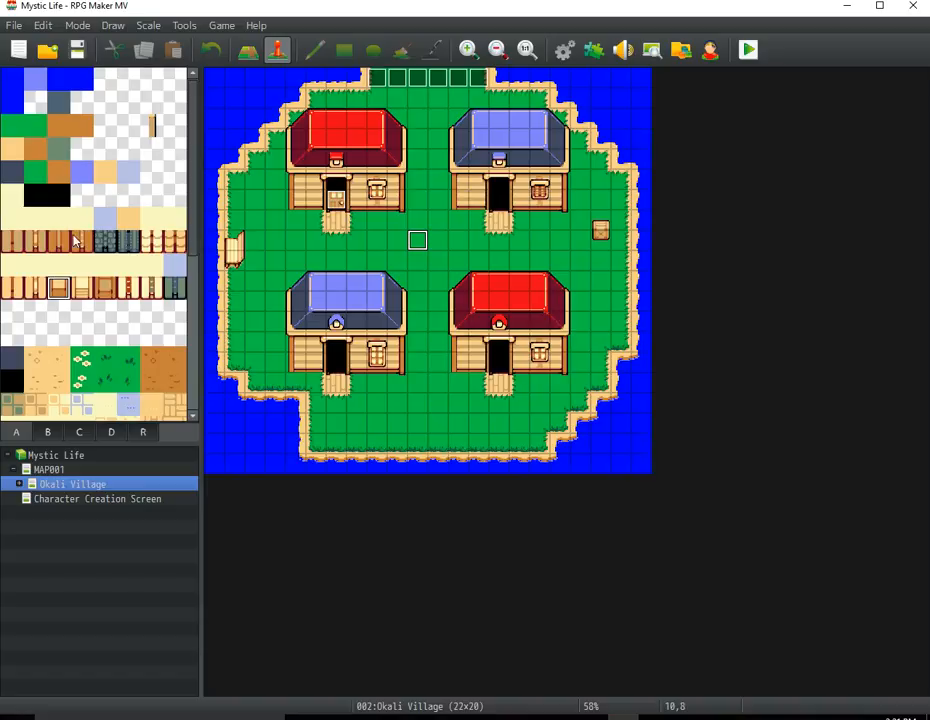
click(19, 483)
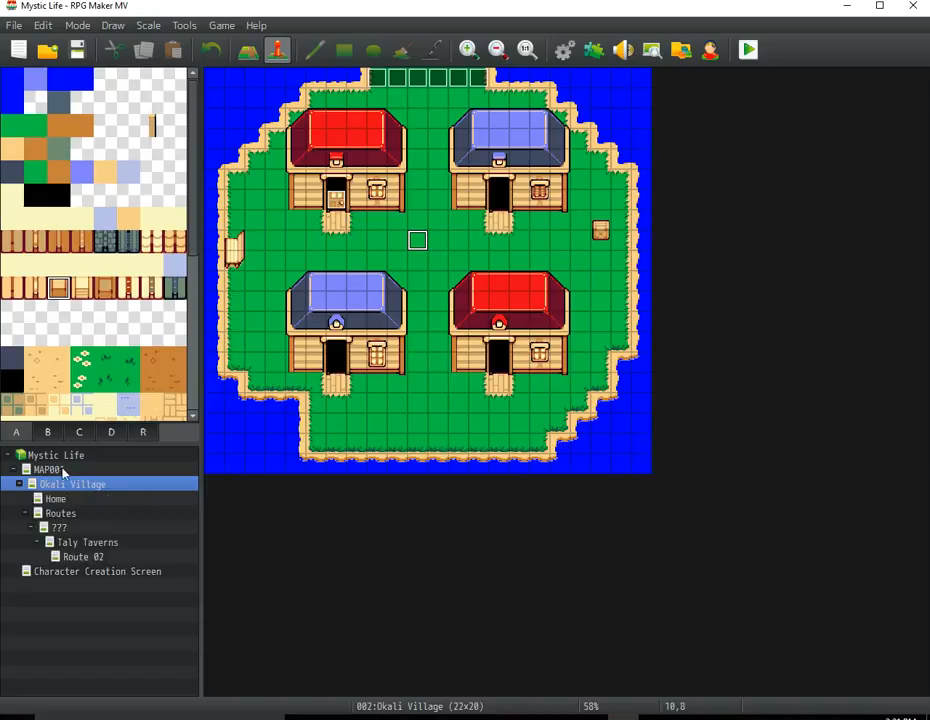
click(60, 469)
Step: In map mode, try the Shadow Pen beside the house's east wall, undo the shadow, and save the project
click(82, 172)
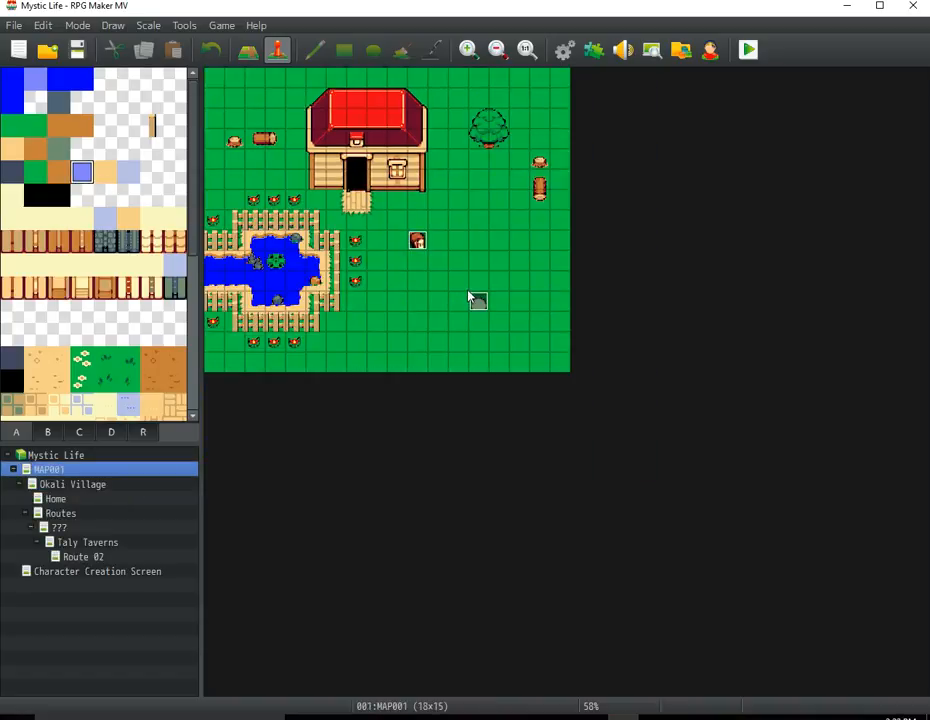
click(248, 49)
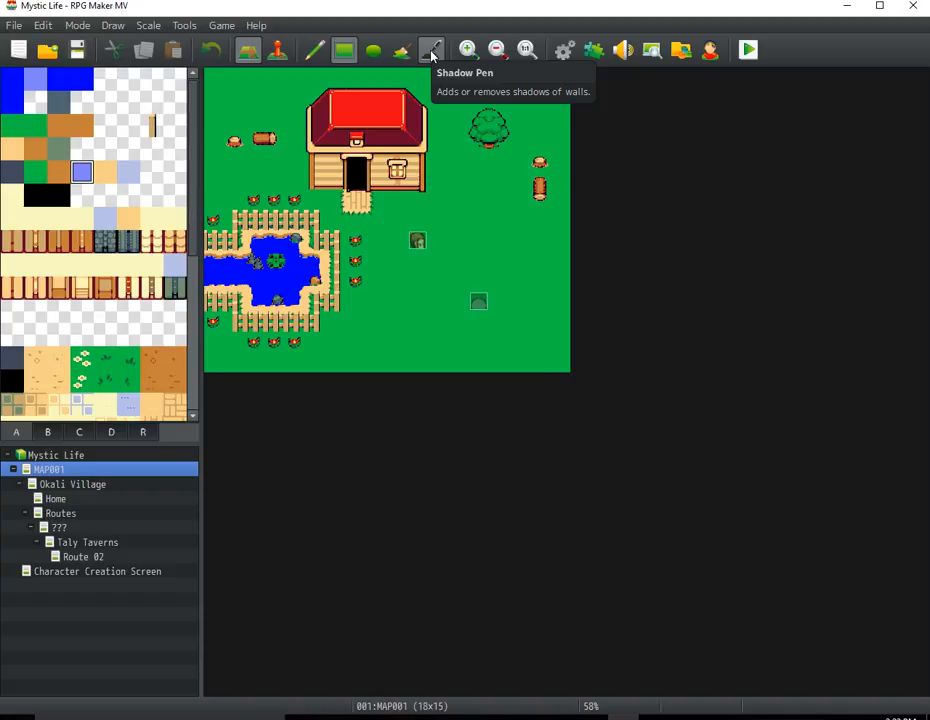
click(431, 53)
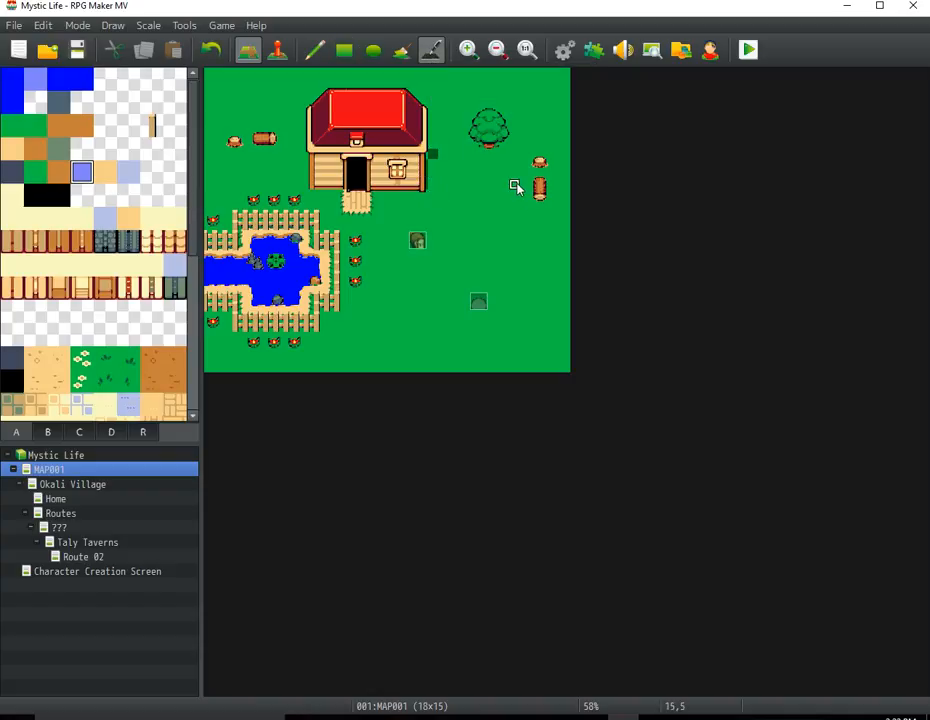
click(76, 50)
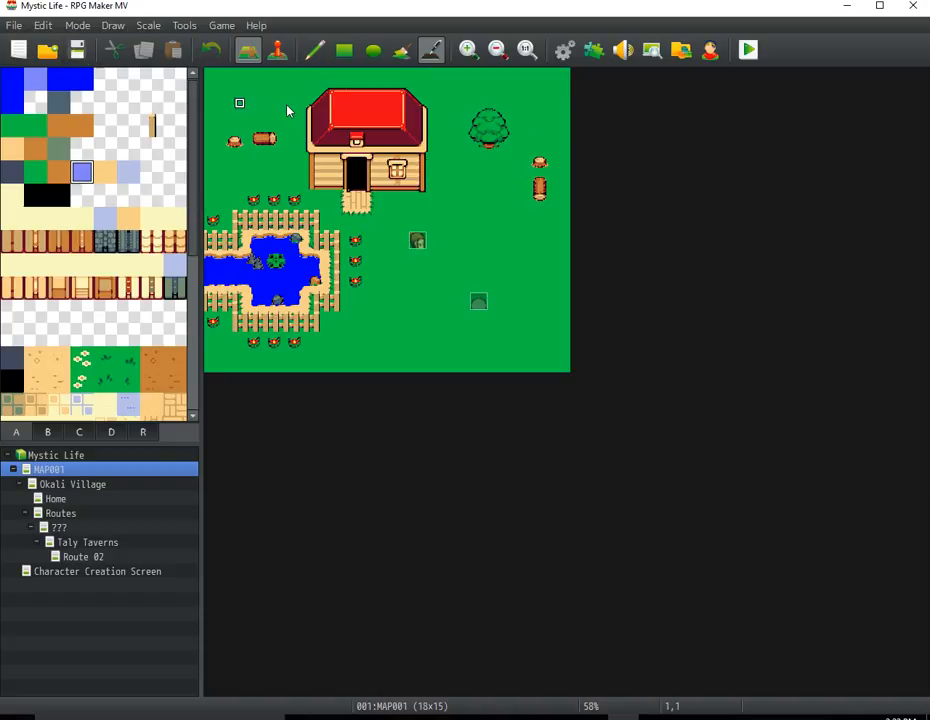
click(81, 52)
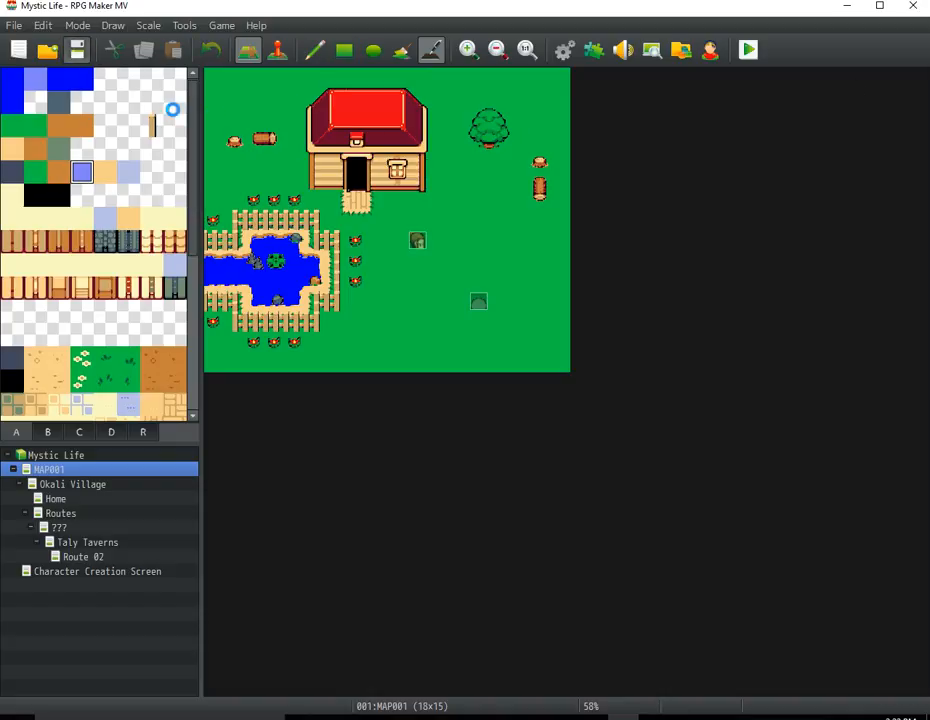
click(467, 50)
click(497, 50)
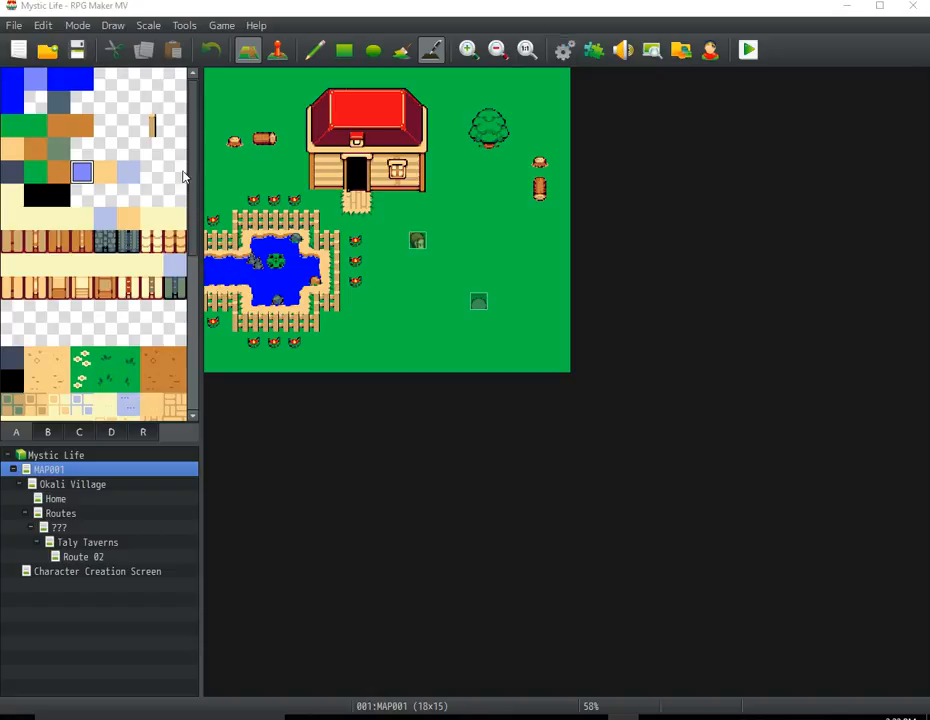
Step: Open the database and look over its Actors and Classes sections
key(F9)
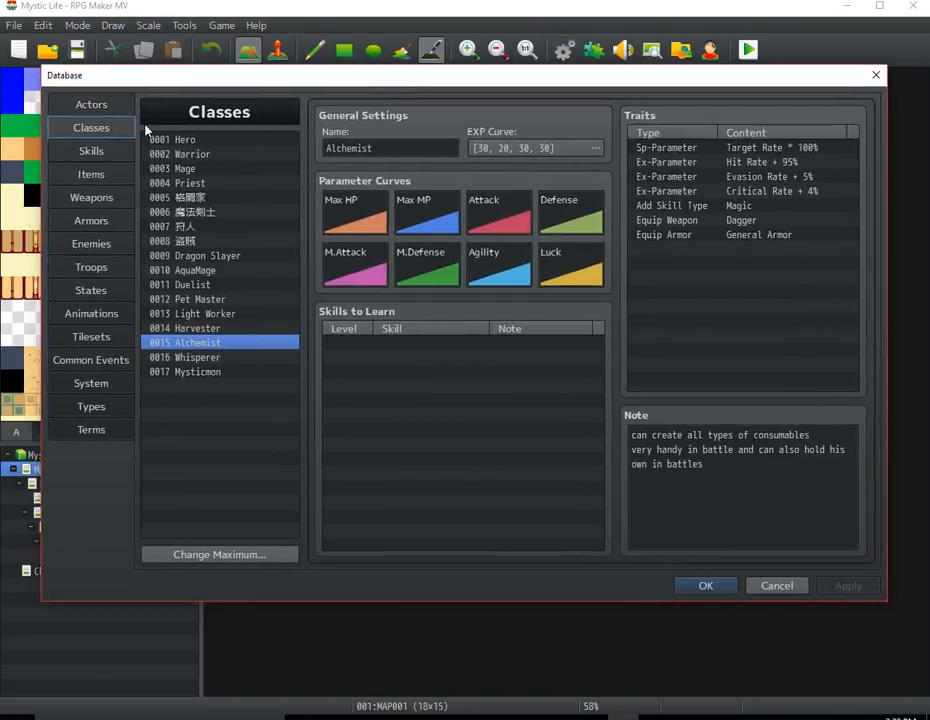
click(105, 104)
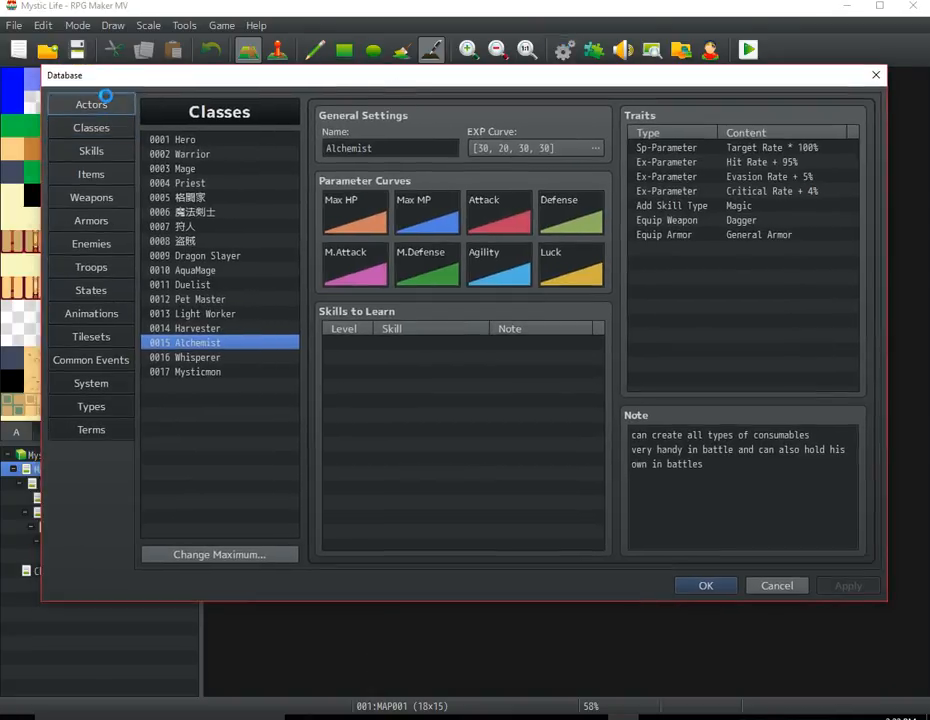
drag(296, 203, 289, 170)
click(78, 127)
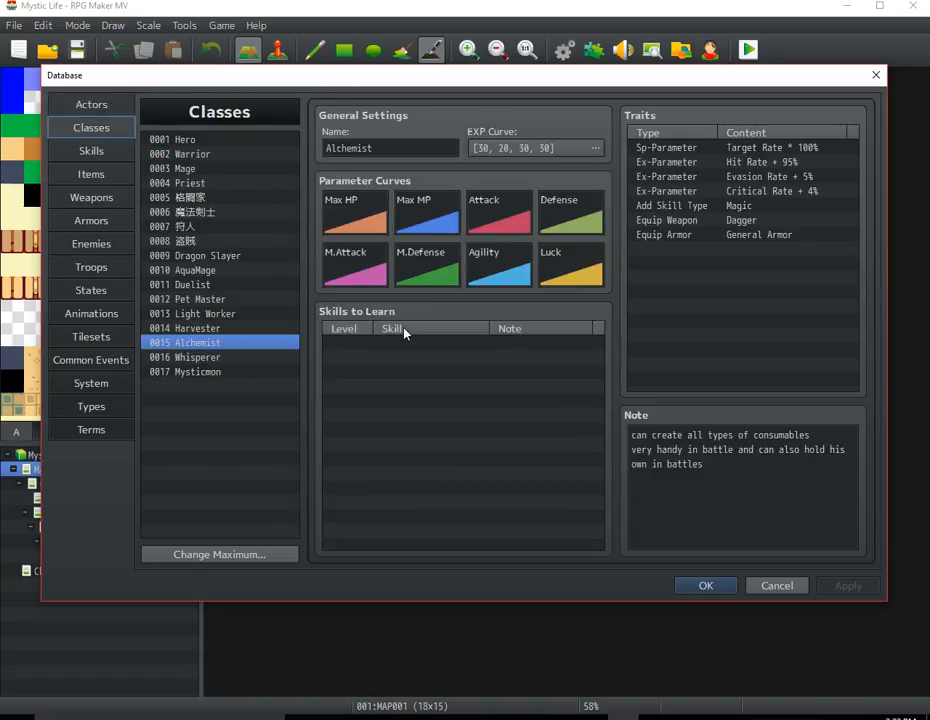
Step: Look through the entry lists in the database's Skills and Items sections
click(100, 149)
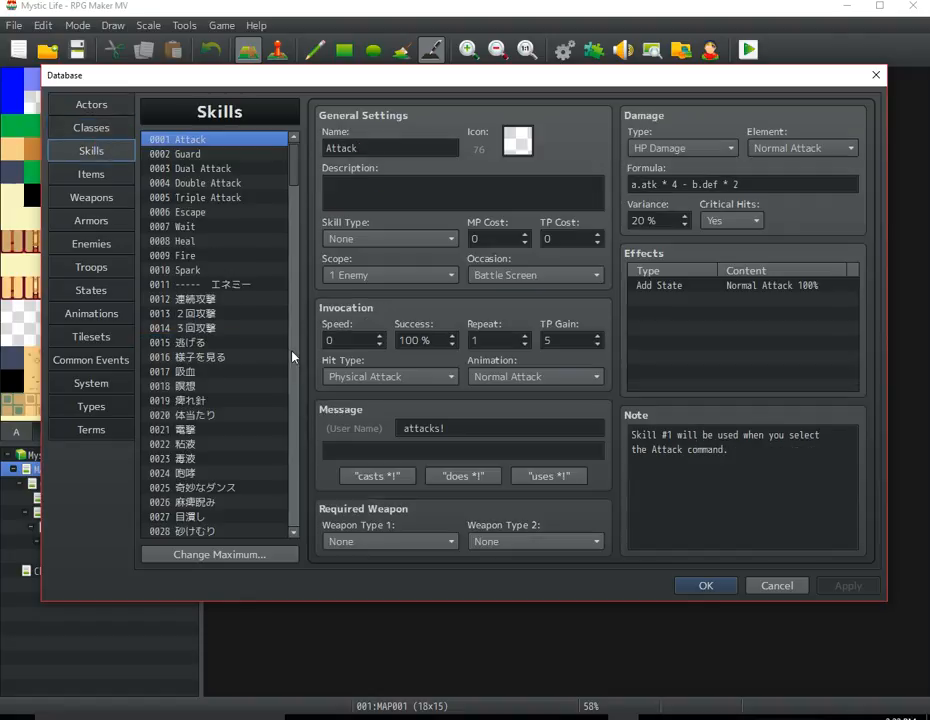
scroll(296, 177, down, 20)
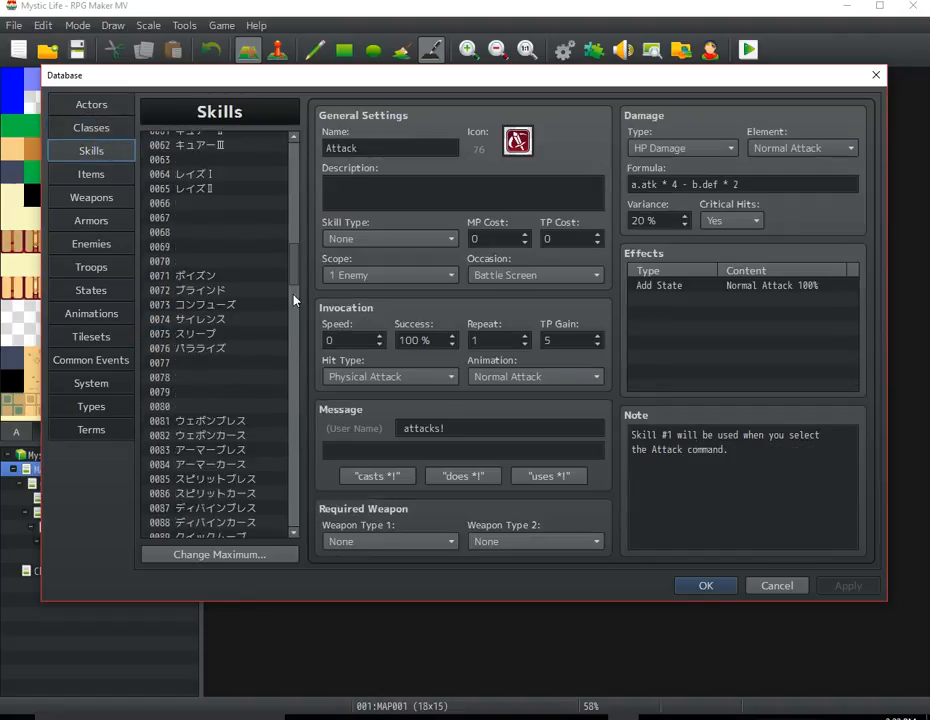
scroll(293, 176, up, 16)
scroll(293, 177, up, 18)
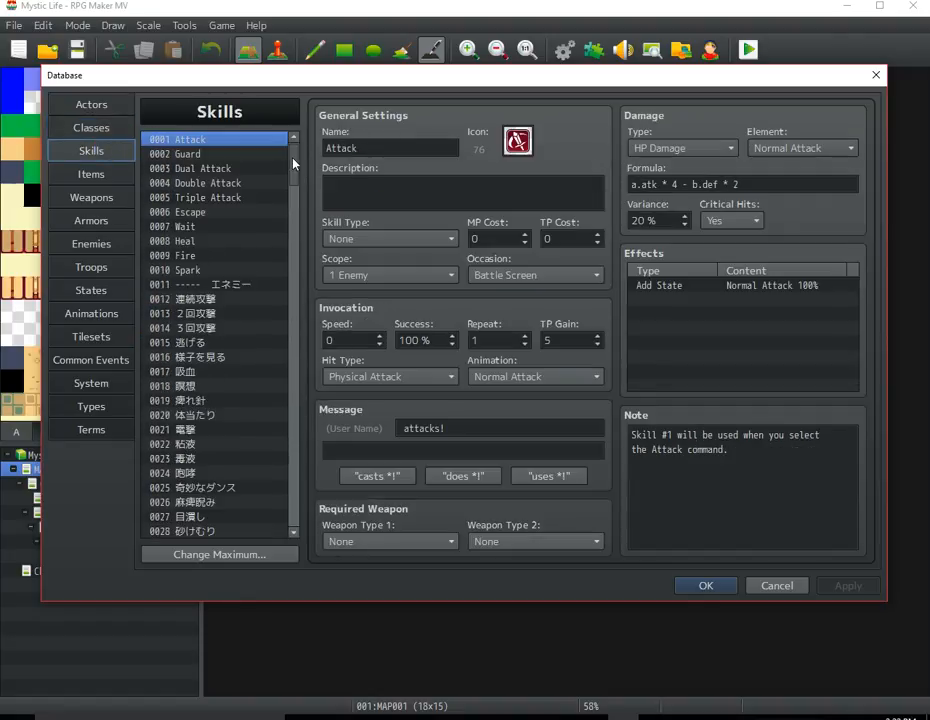
click(96, 176)
scroll(215, 214, down, 3)
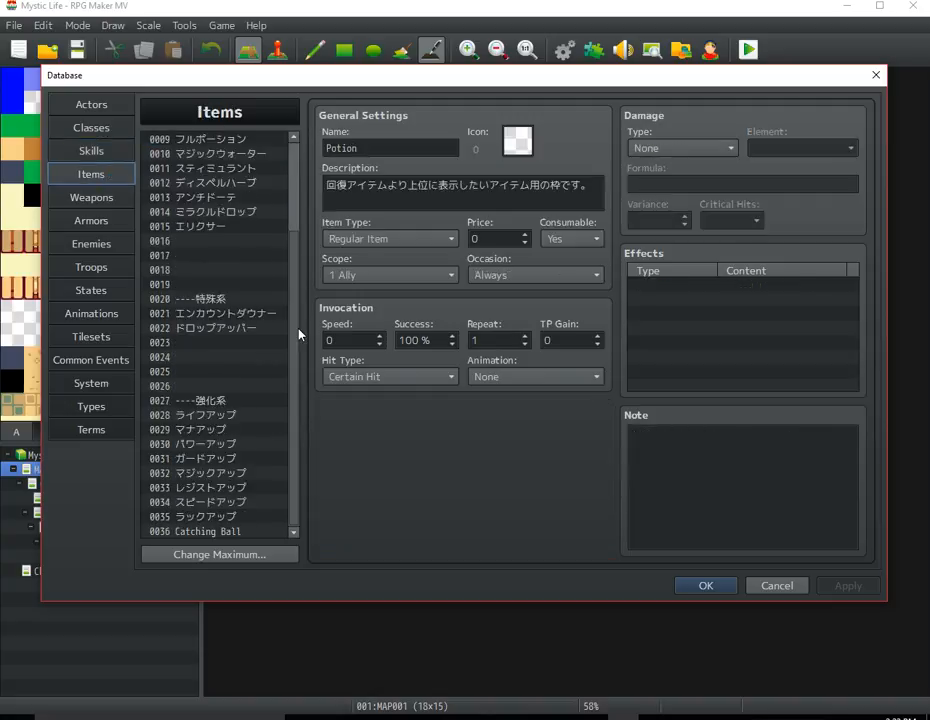
Step: Look through the database's Weapons list and view the Armors section
click(97, 197)
scroll(295, 251, down, 2)
scroll(256, 498, down, 5)
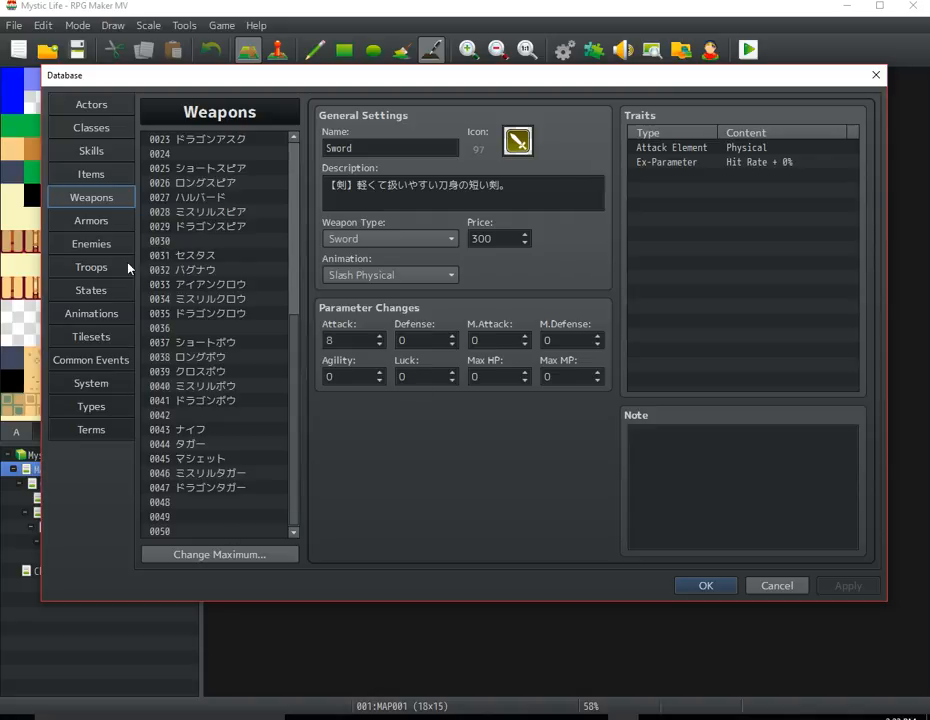
click(79, 221)
Step: Compare the database's Enemies and Troops sections, including the first entry's settings in each
click(91, 243)
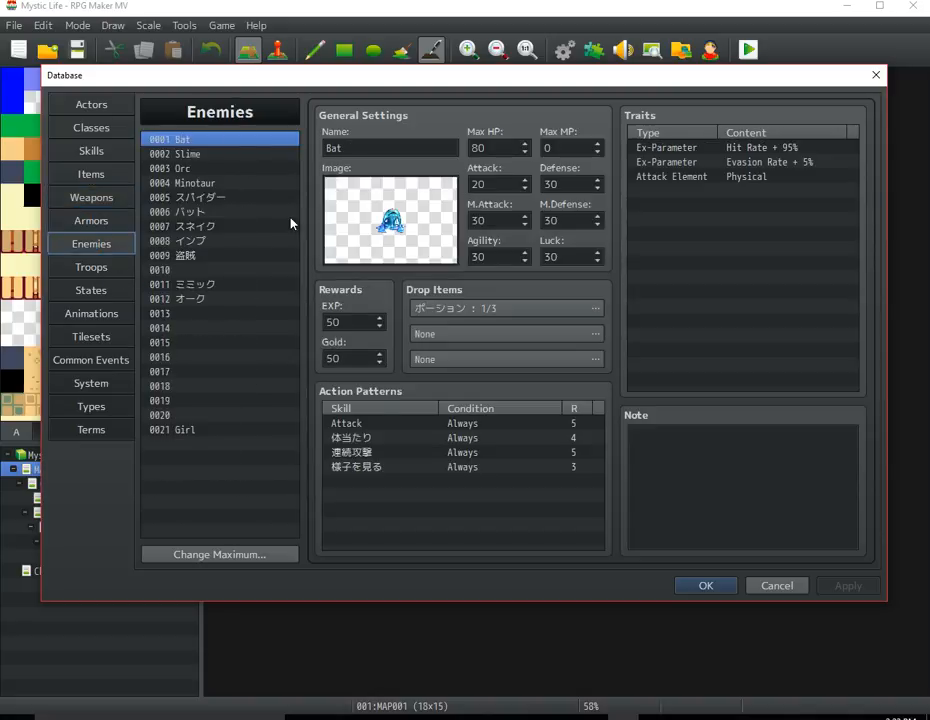
click(113, 267)
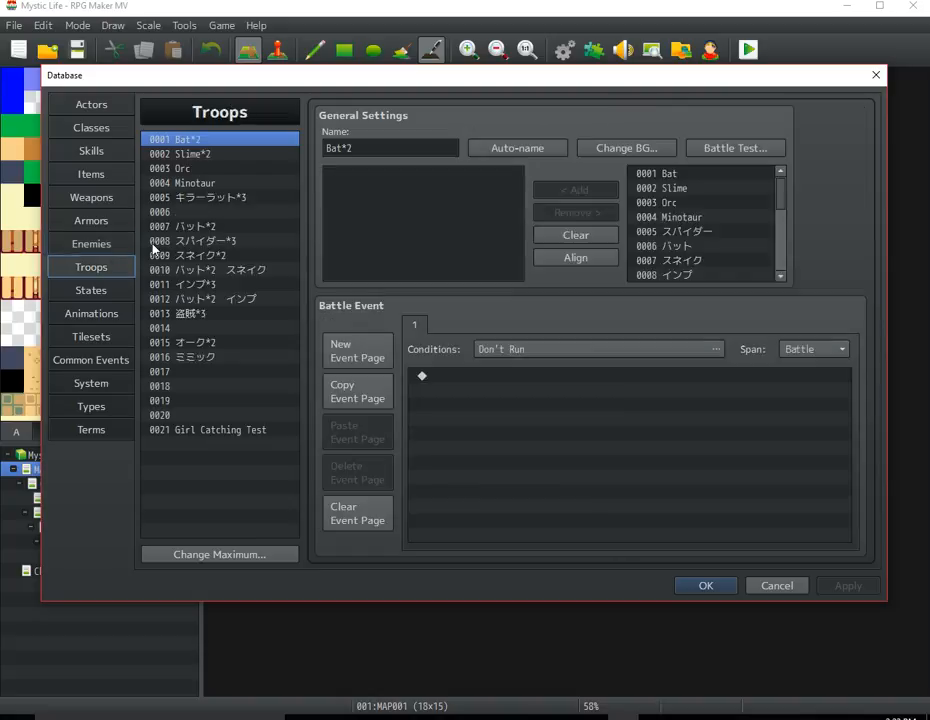
click(89, 244)
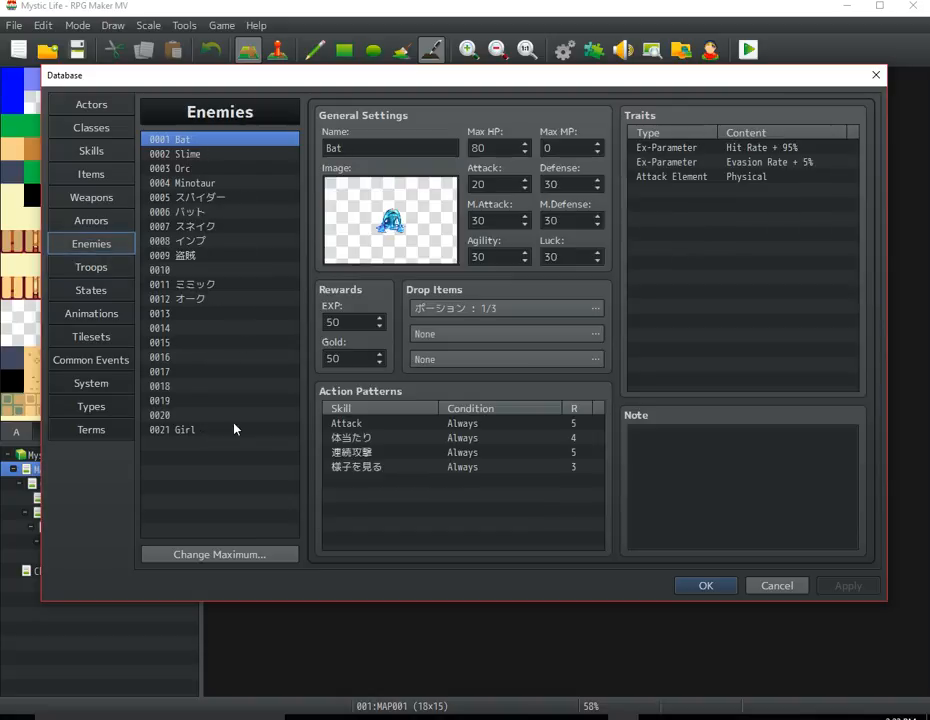
click(110, 267)
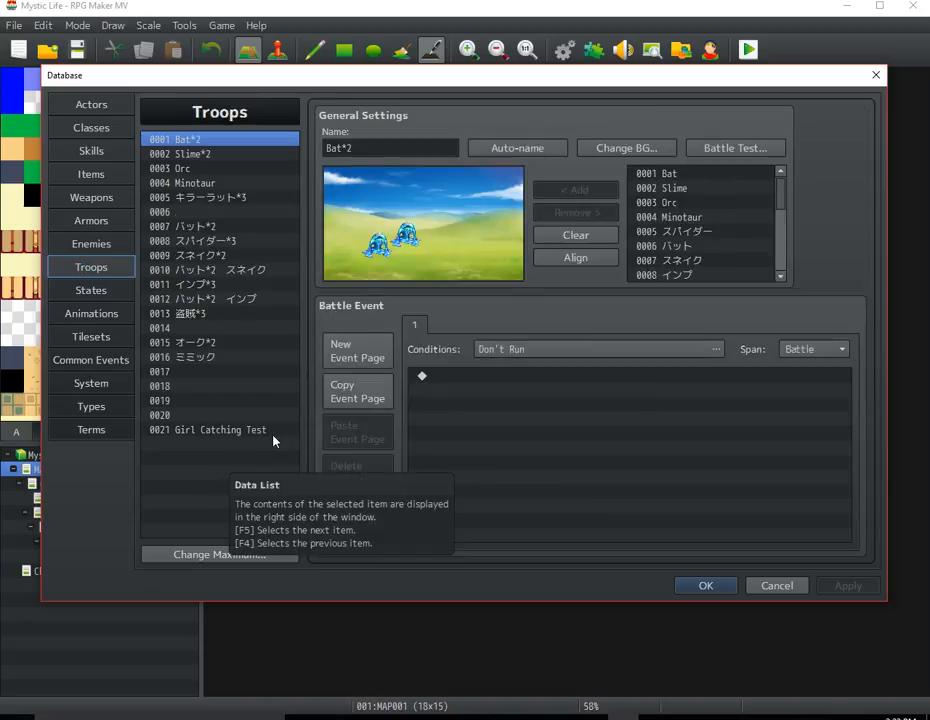
Step: Look over the States section and its list of states
click(114, 290)
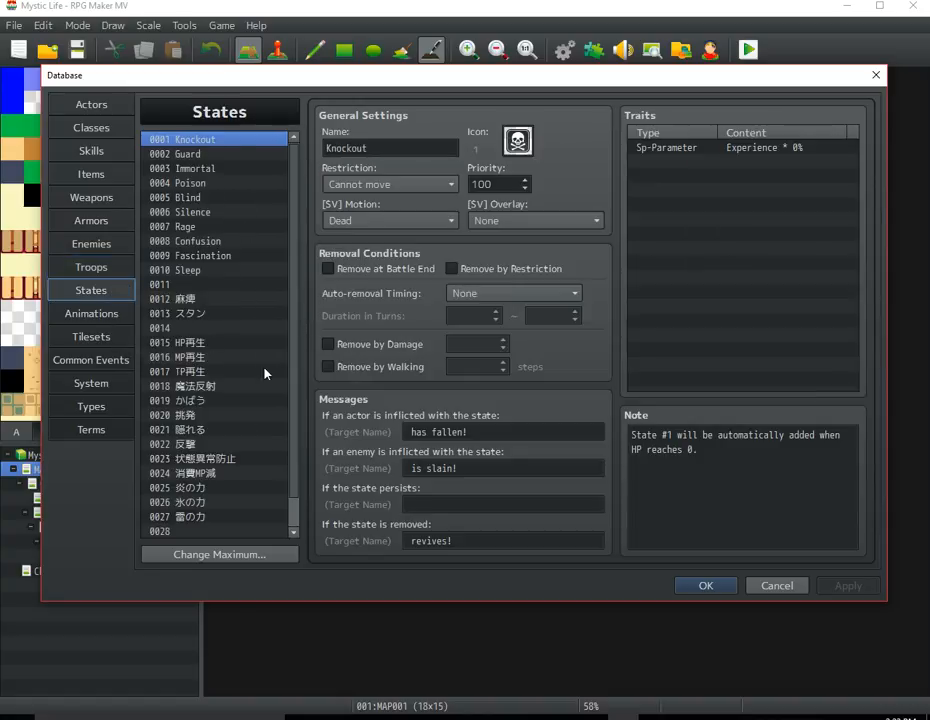
scroll(293, 397, down, 1)
scroll(290, 300, up, 1)
Step: Browse the Animations section, view General Special 1, and play the Ice One 1 animation
click(108, 313)
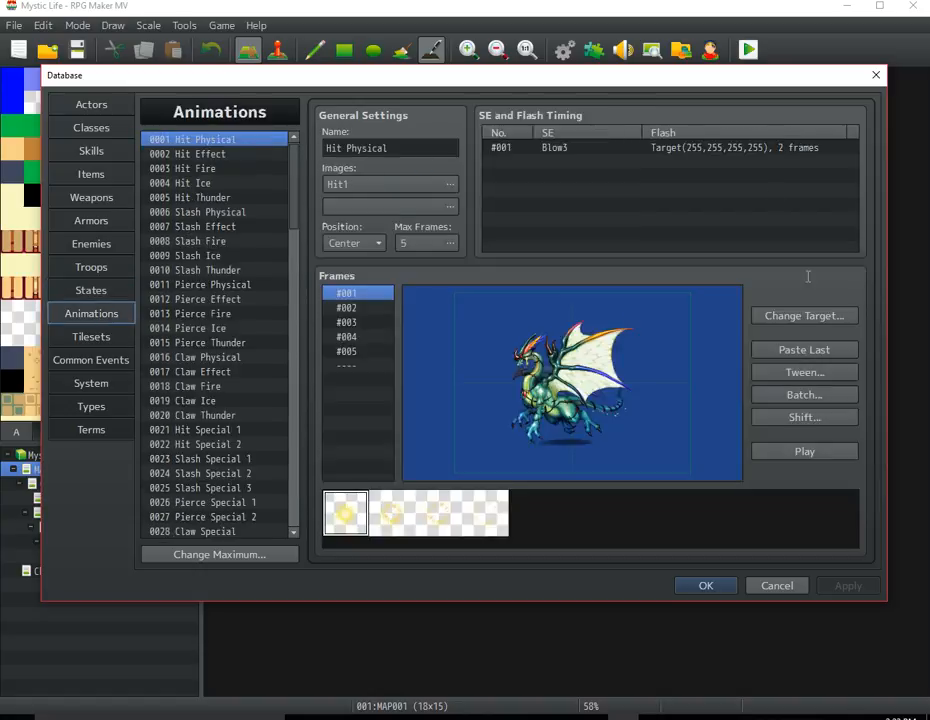
drag(294, 180, 306, 267)
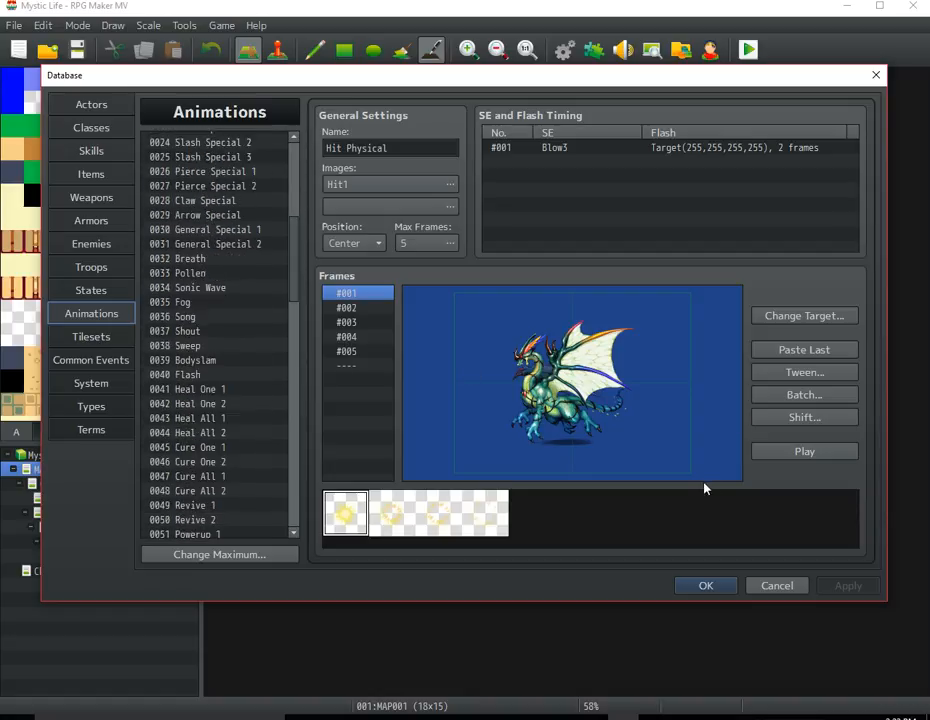
click(250, 231)
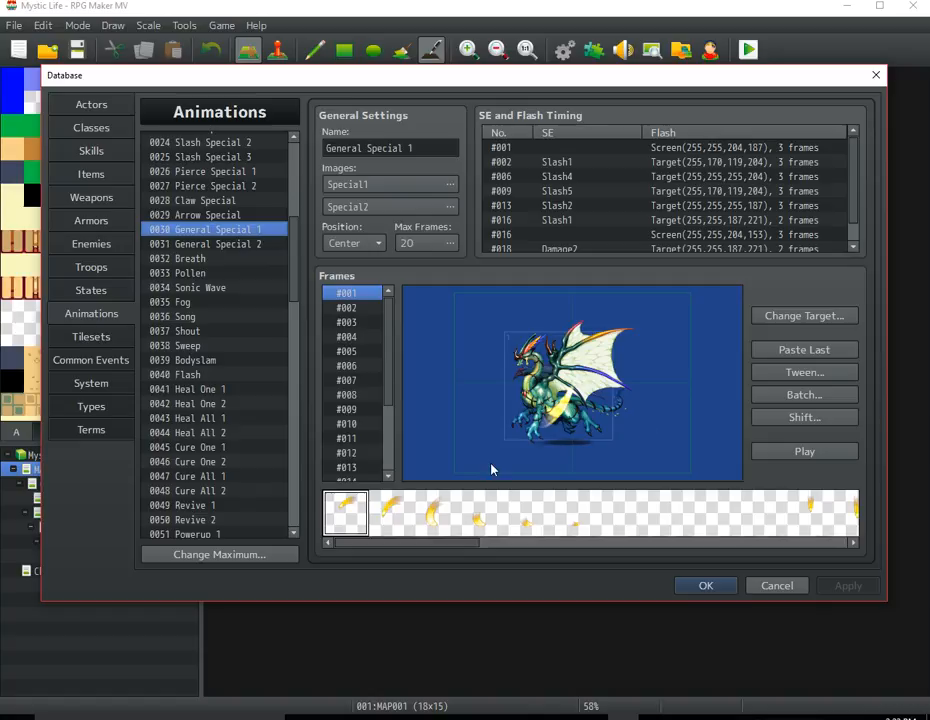
scroll(296, 265, down, 12)
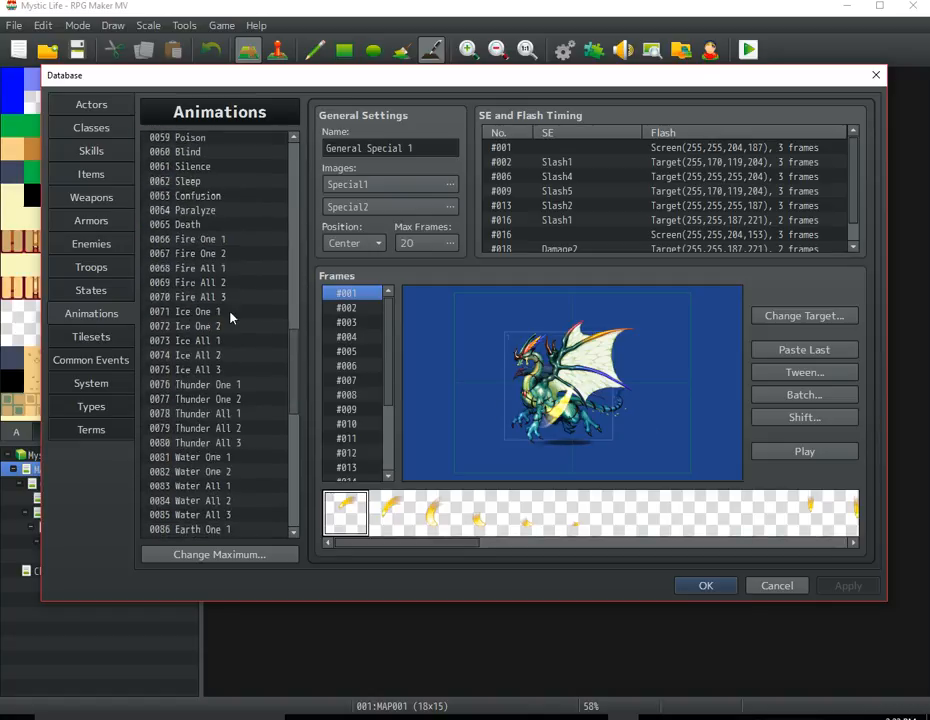
click(230, 317)
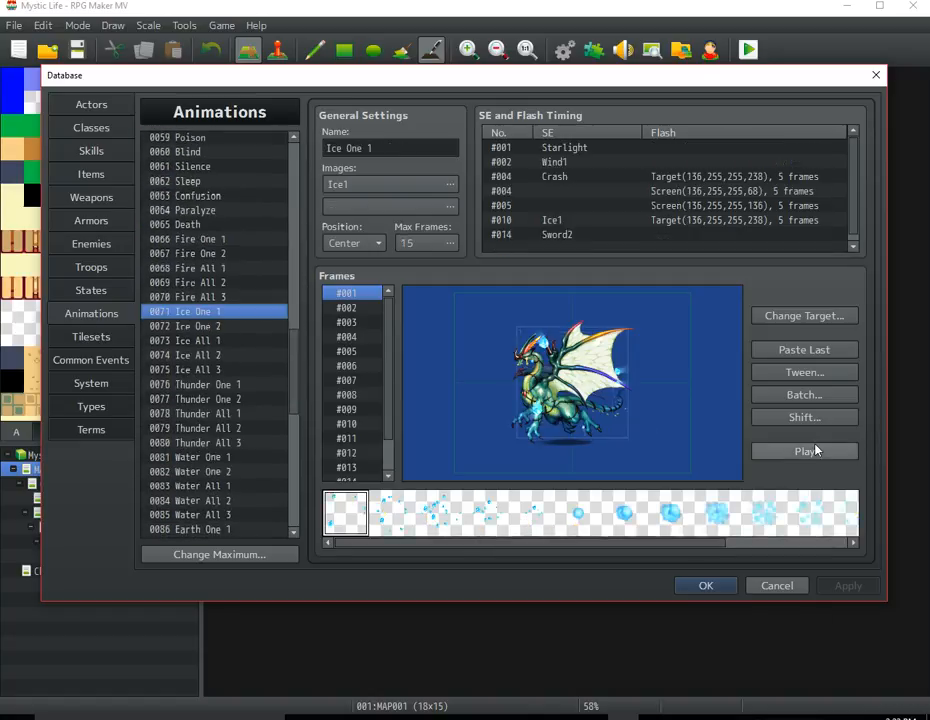
click(806, 452)
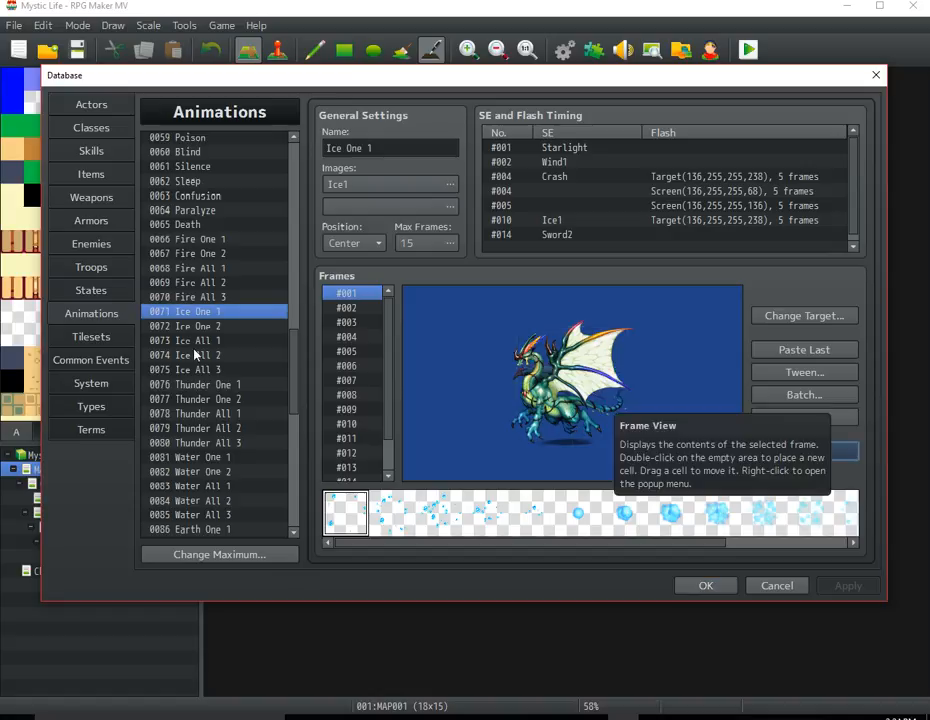
Step: View the tilesets in the Tilesets section one after another, from Overworld to Old School, and return to SF Inside
click(117, 340)
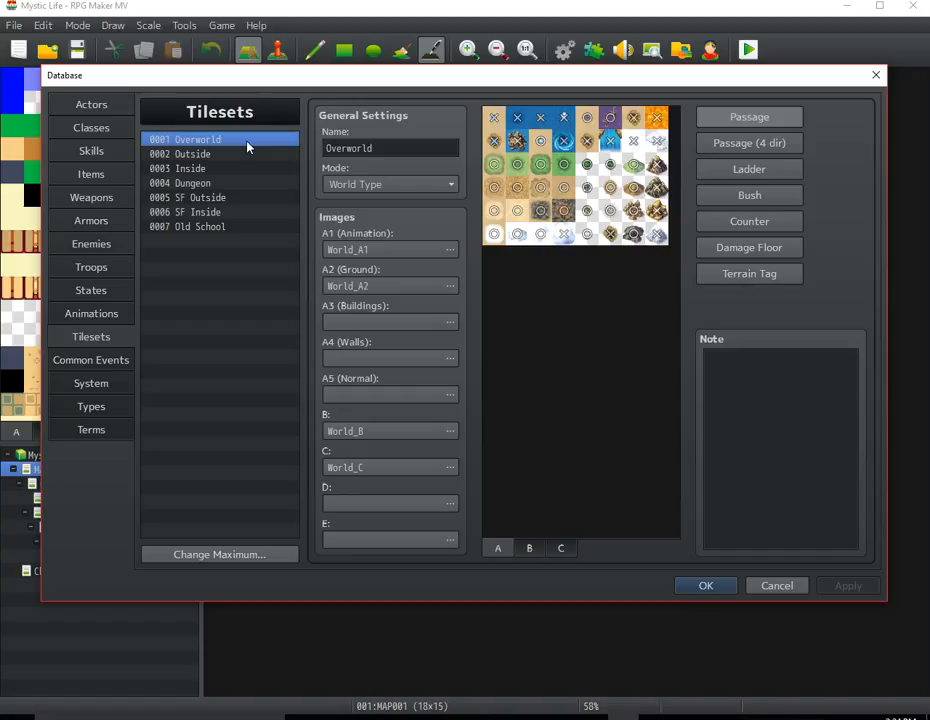
click(247, 149)
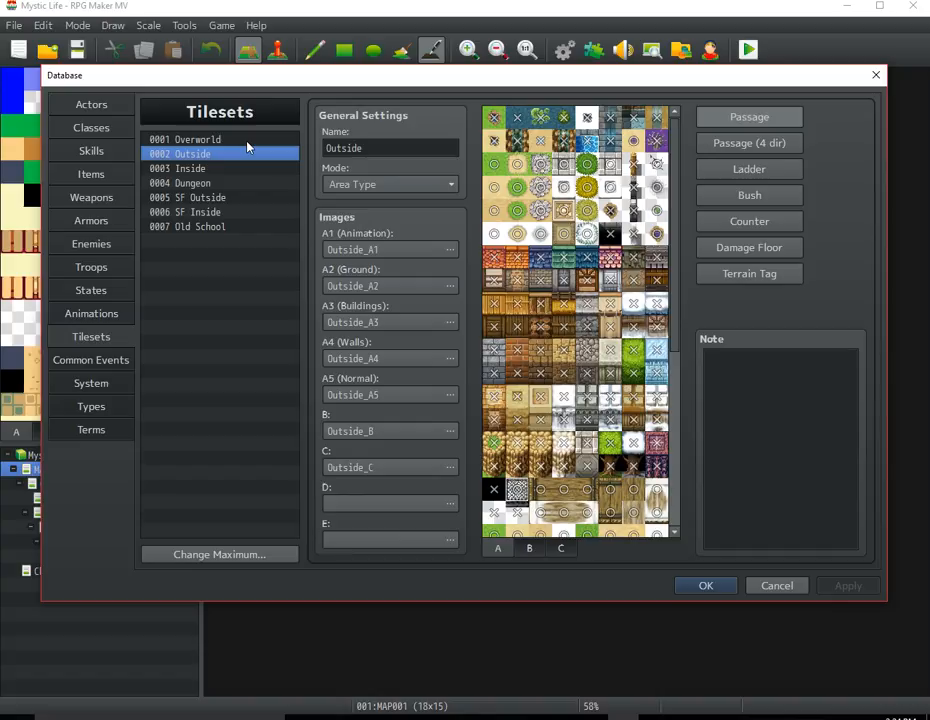
key(Down)
key(Down)
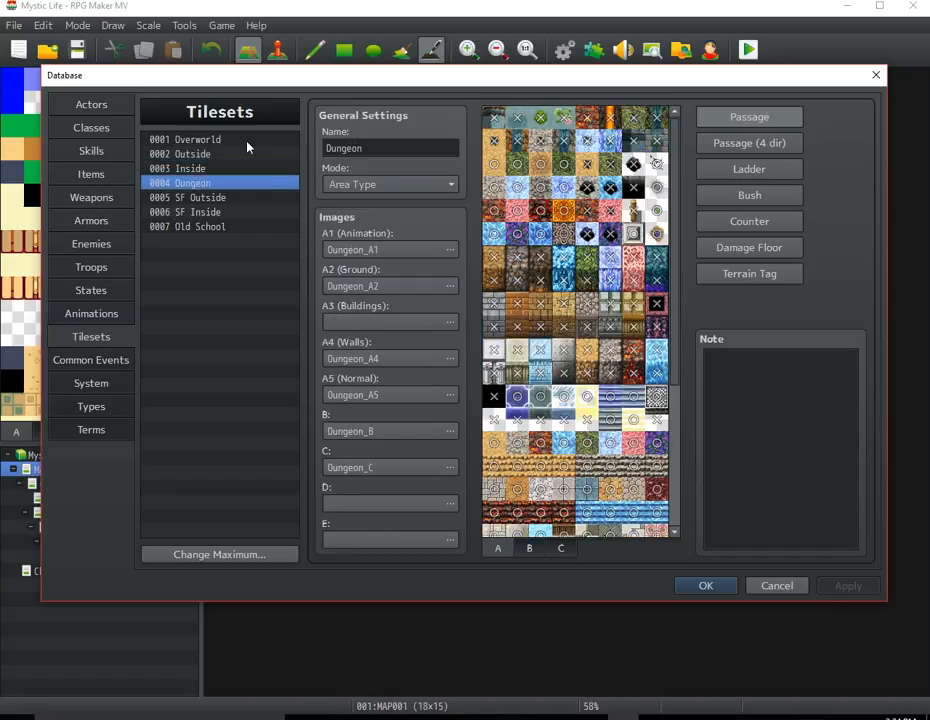
key(Down)
key(Down)
key(Down)
key(Up)
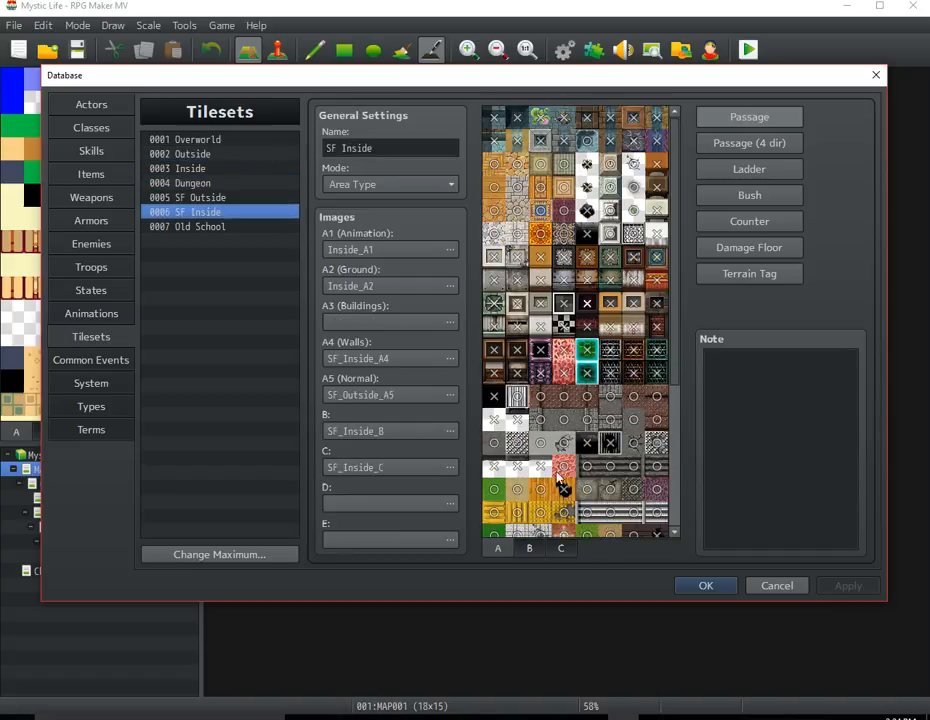
Step: Examine the A, B and C tile pages of the SF Inside tileset
click(529, 547)
click(560, 547)
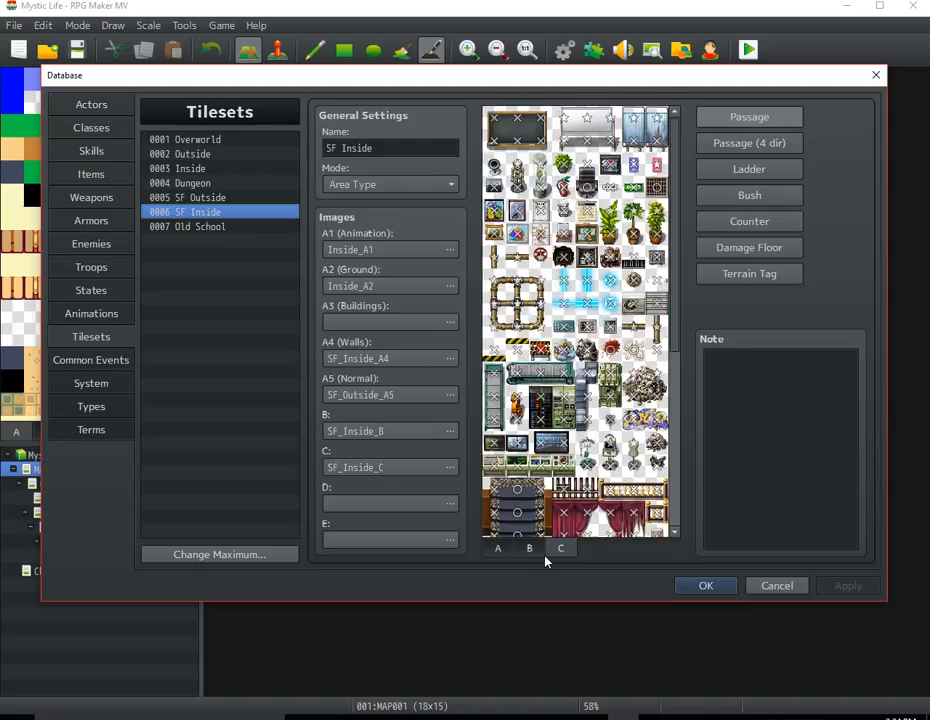
click(498, 548)
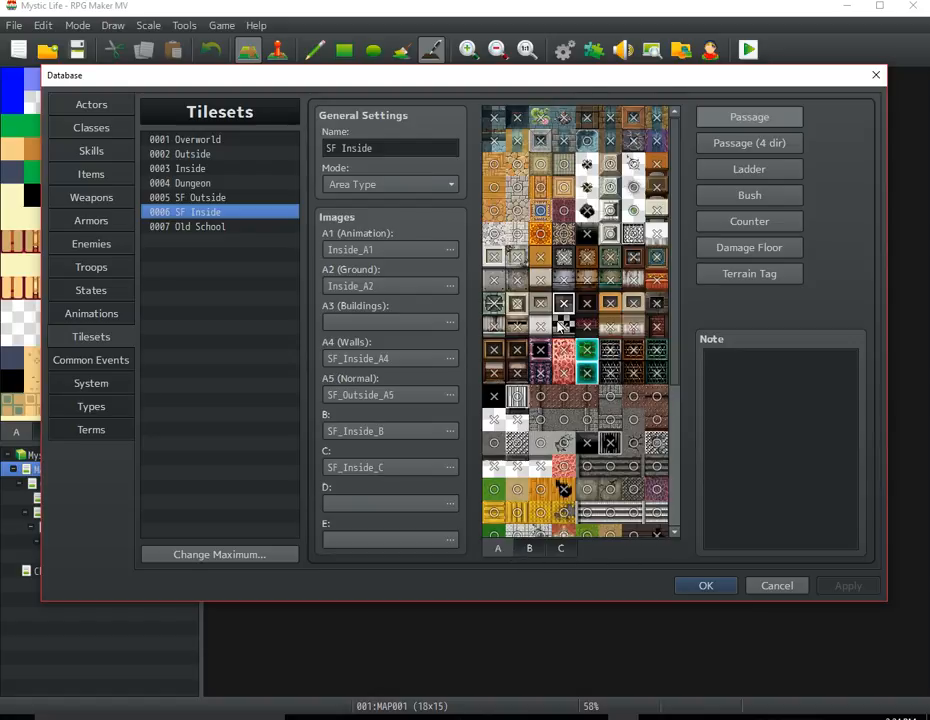
click(529, 547)
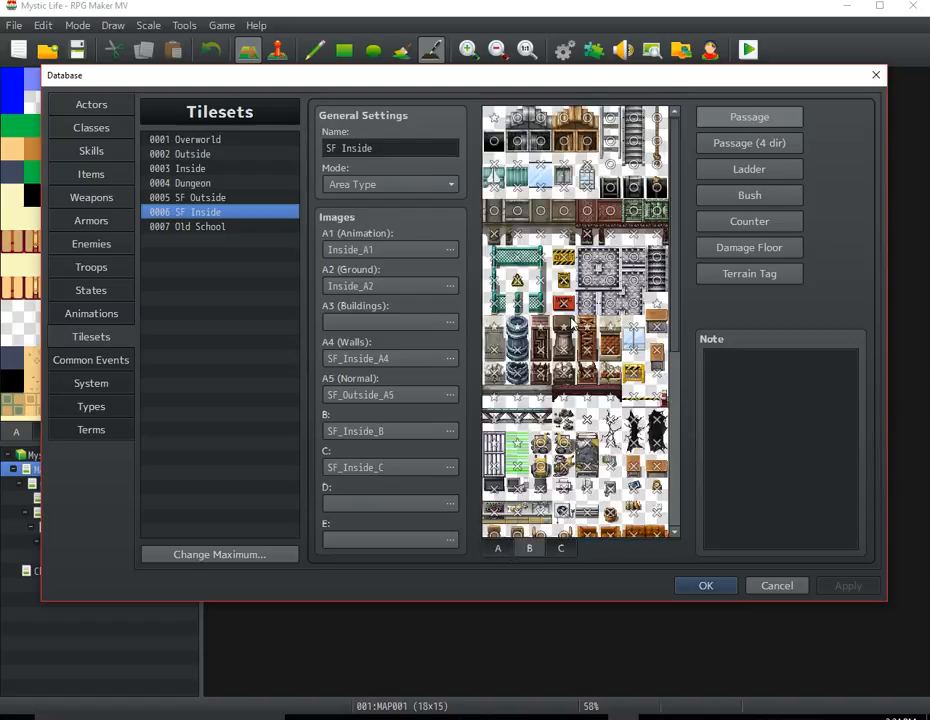
click(559, 548)
click(529, 548)
click(560, 548)
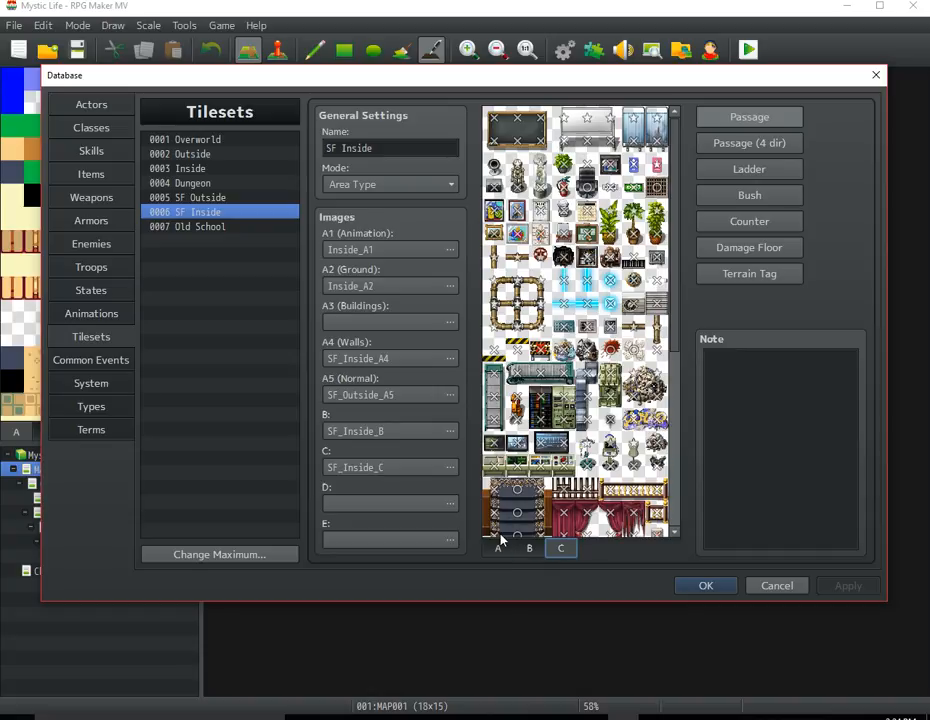
Step: Look over the Common Events section and the System section, including its Music and Sounds lists
click(91, 359)
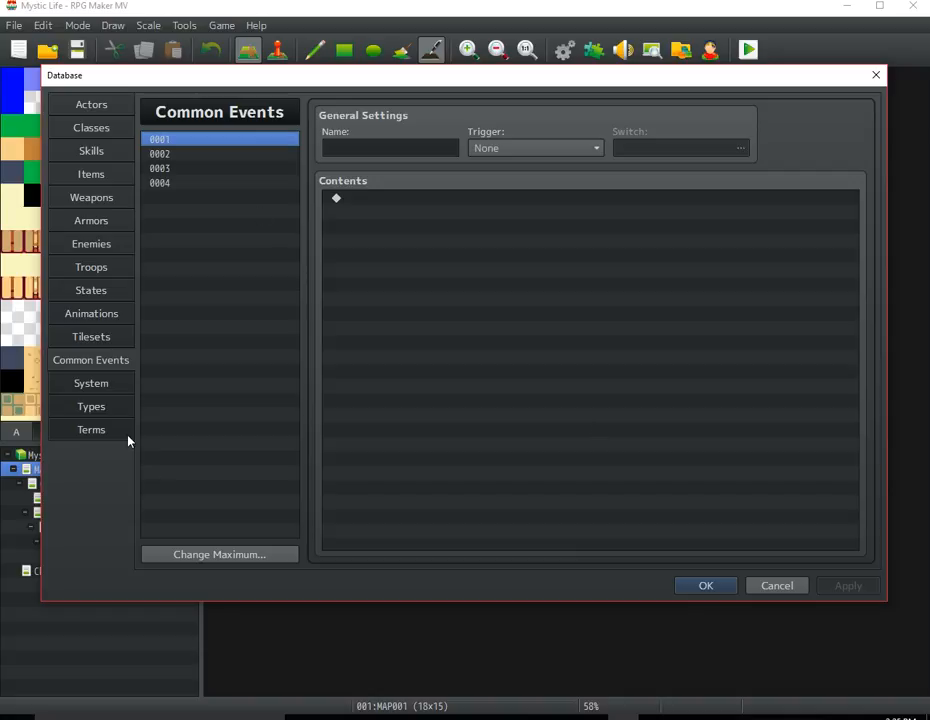
click(91, 383)
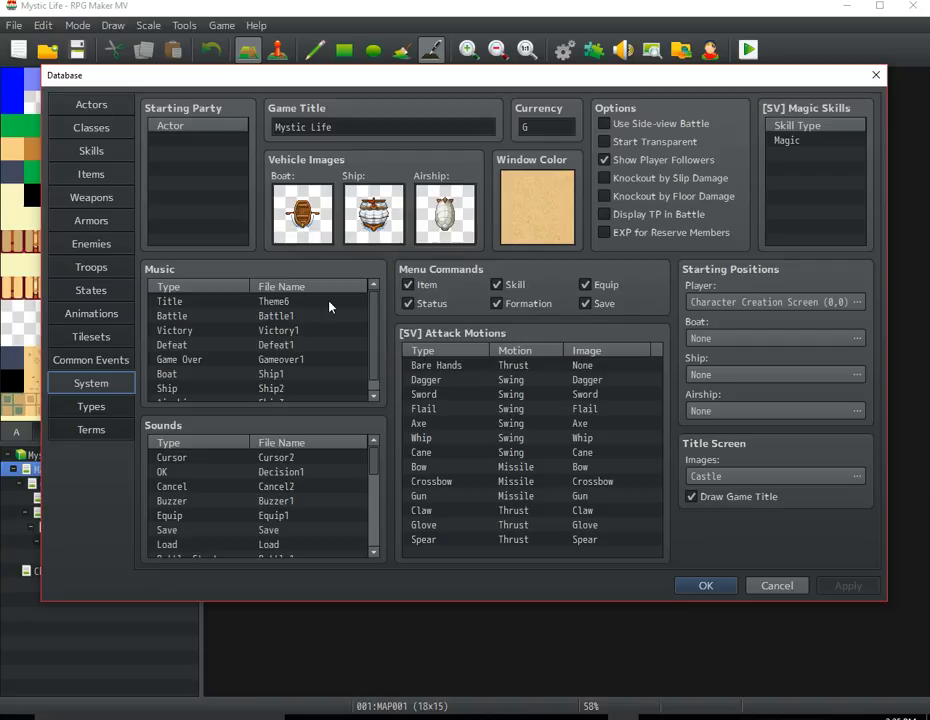
scroll(375, 320, down, 1)
scroll(376, 326, up, 1)
scroll(205, 326, down, 1)
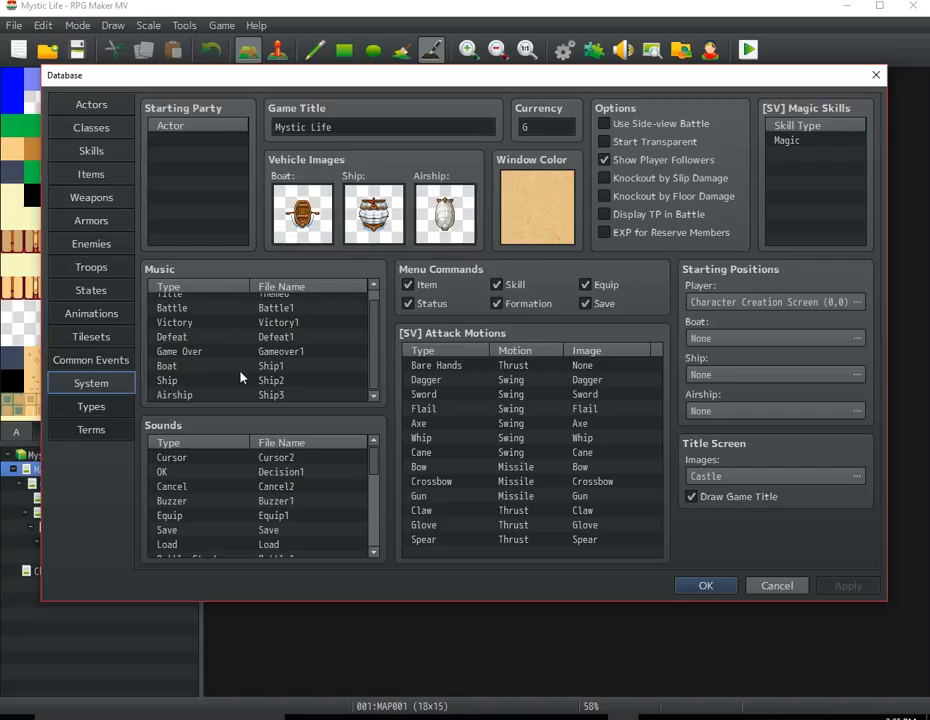
drag(369, 346, 313, 424)
mouse_move(377, 466)
mouse_down()
mouse_move(371, 540)
mouse_move(374, 461)
mouse_up()
mouse_move(377, 462)
mouse_down()
mouse_move(370, 545)
mouse_move(372, 456)
mouse_up()
scroll(372, 338, up, 1)
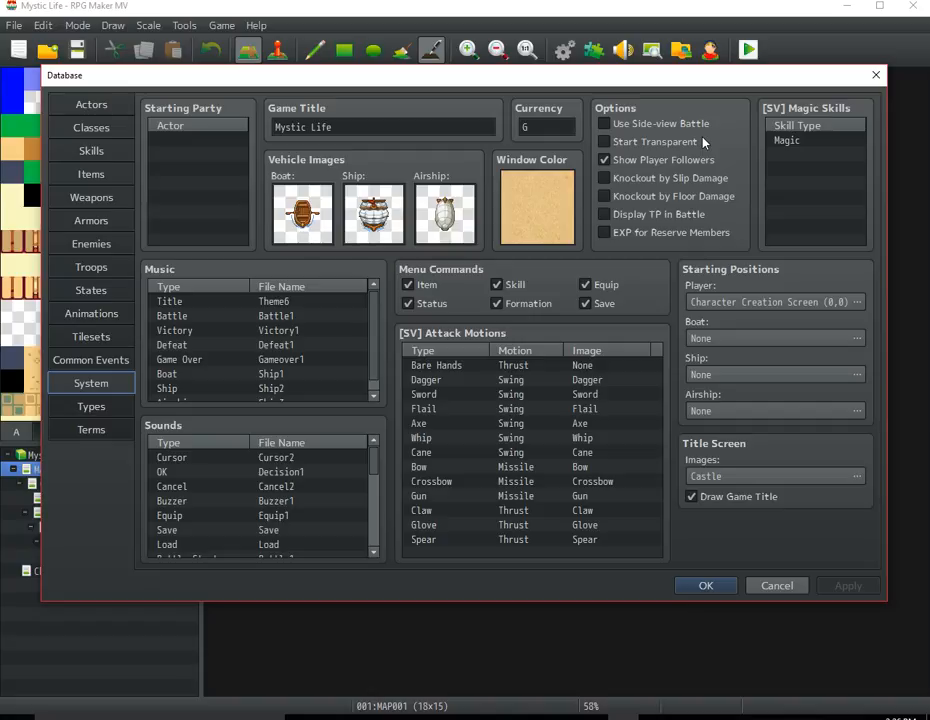
Step: Try Universe as the title screen image, preview it, and close the database without keeping the change
double_click(732, 478)
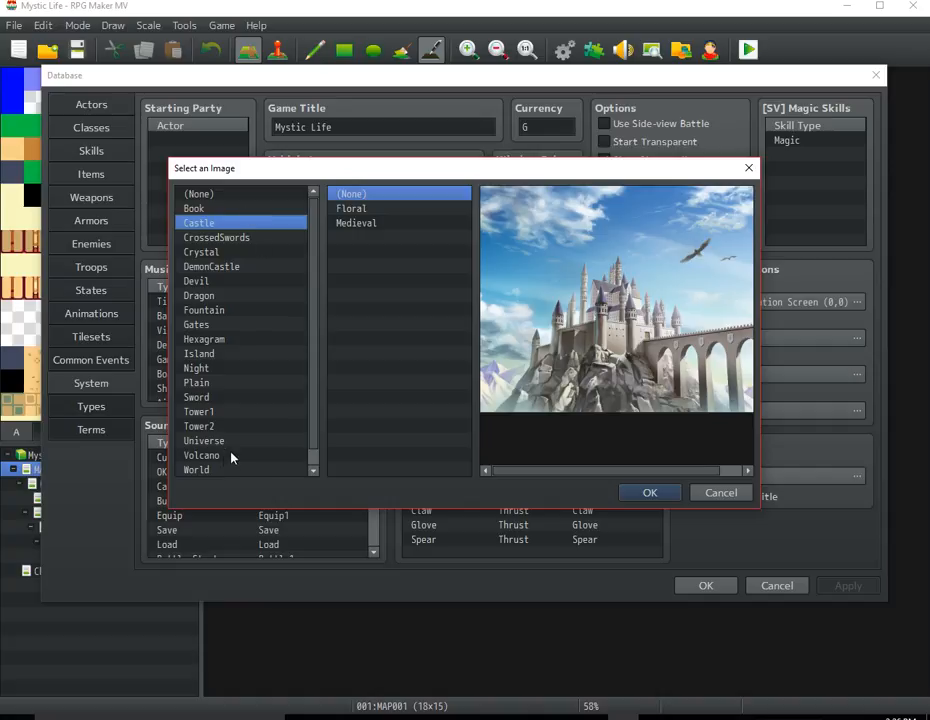
double_click(228, 441)
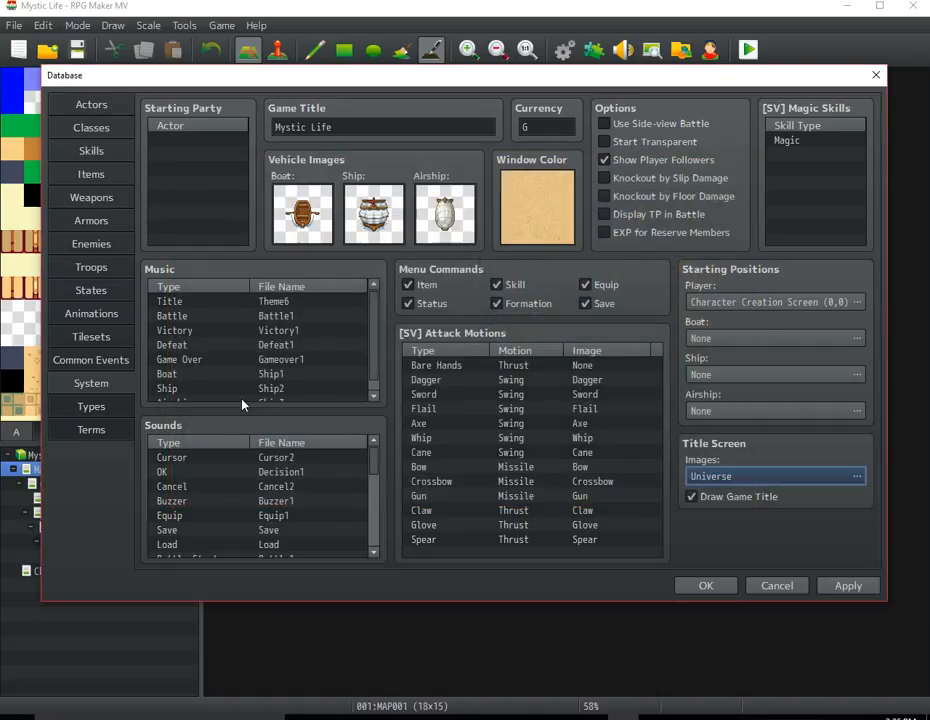
double_click(756, 477)
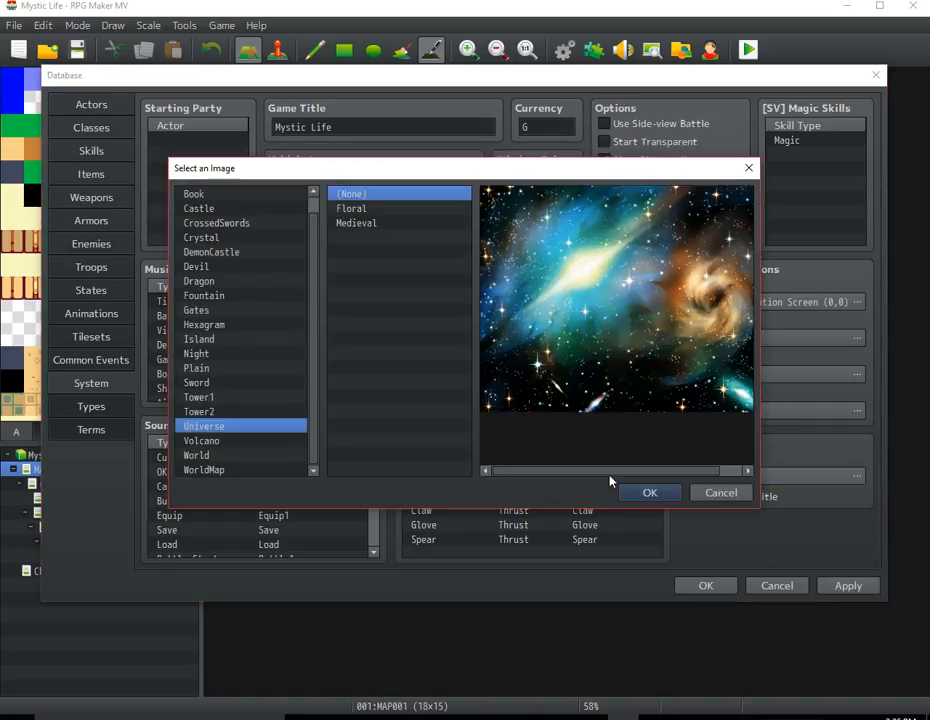
click(720, 492)
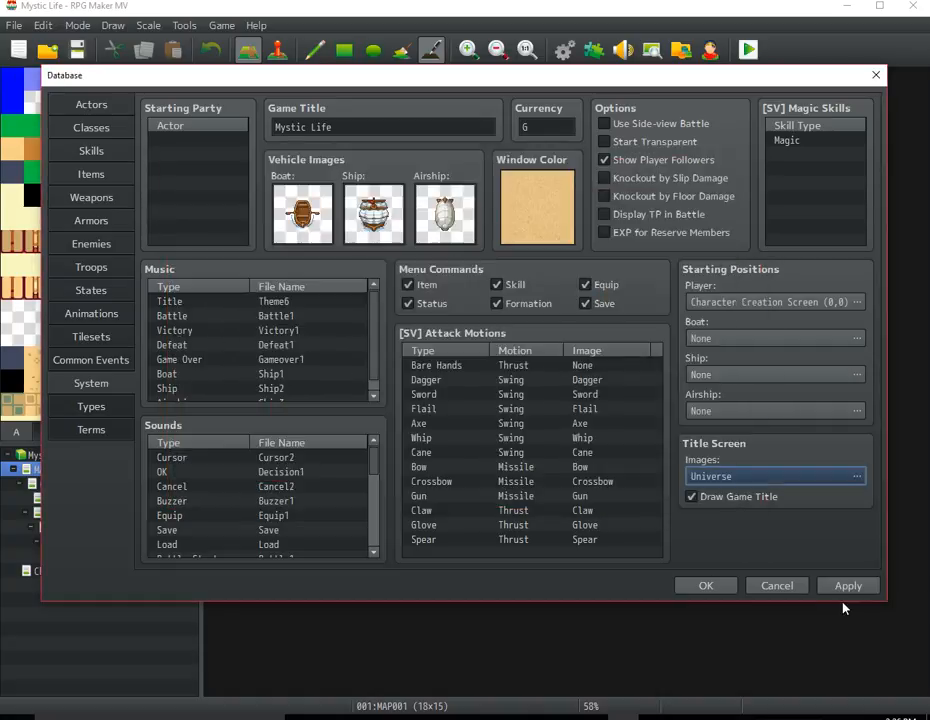
click(777, 587)
click(445, 376)
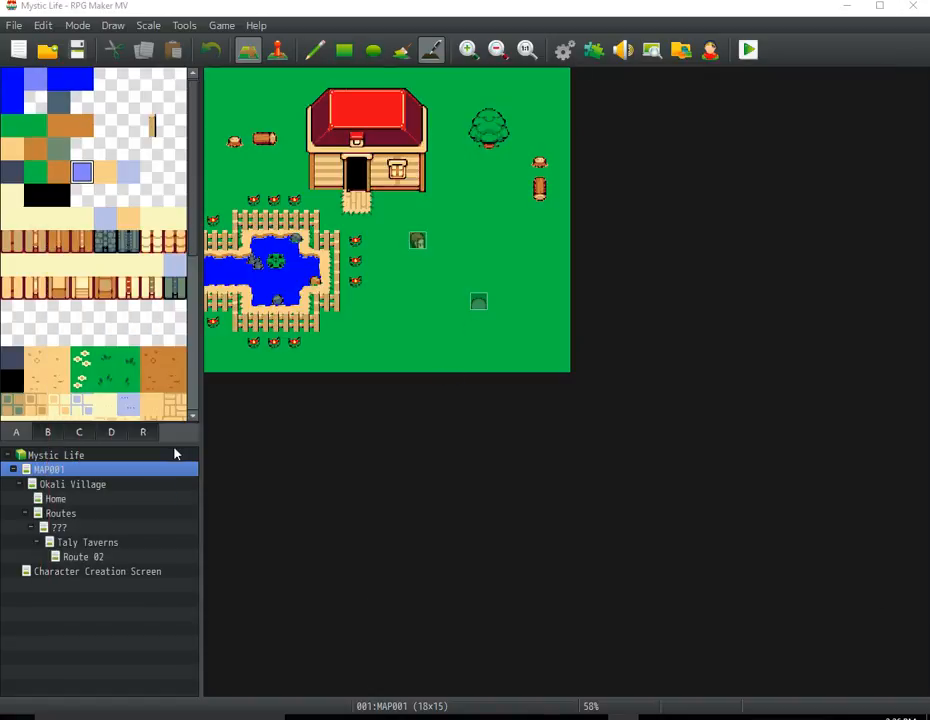
Step: Reopen the database and look over its Types and Terms sections
key(F9)
click(91, 428)
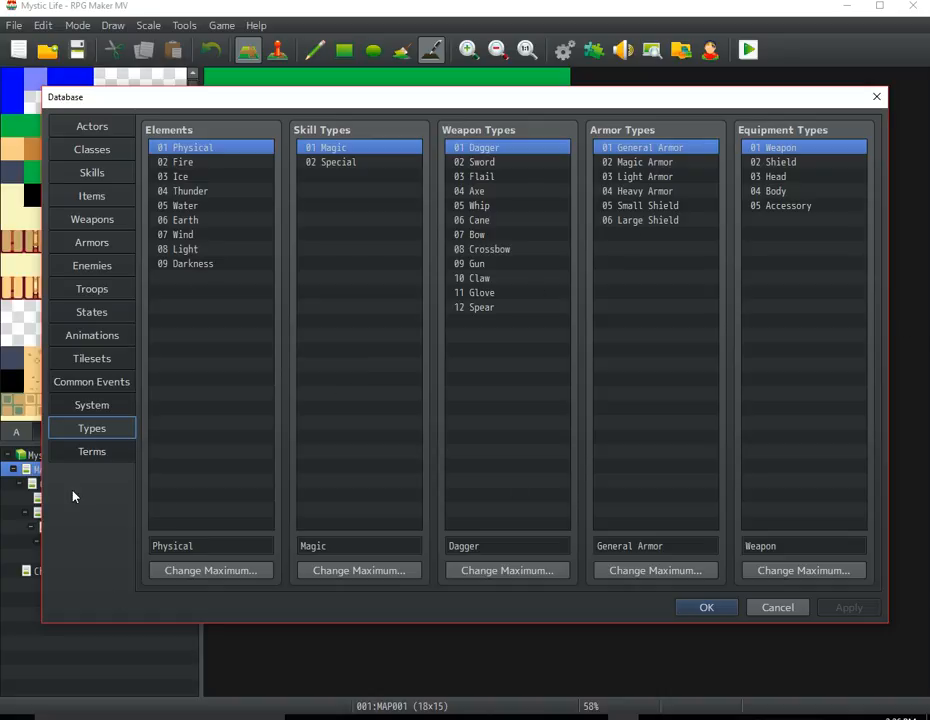
click(93, 455)
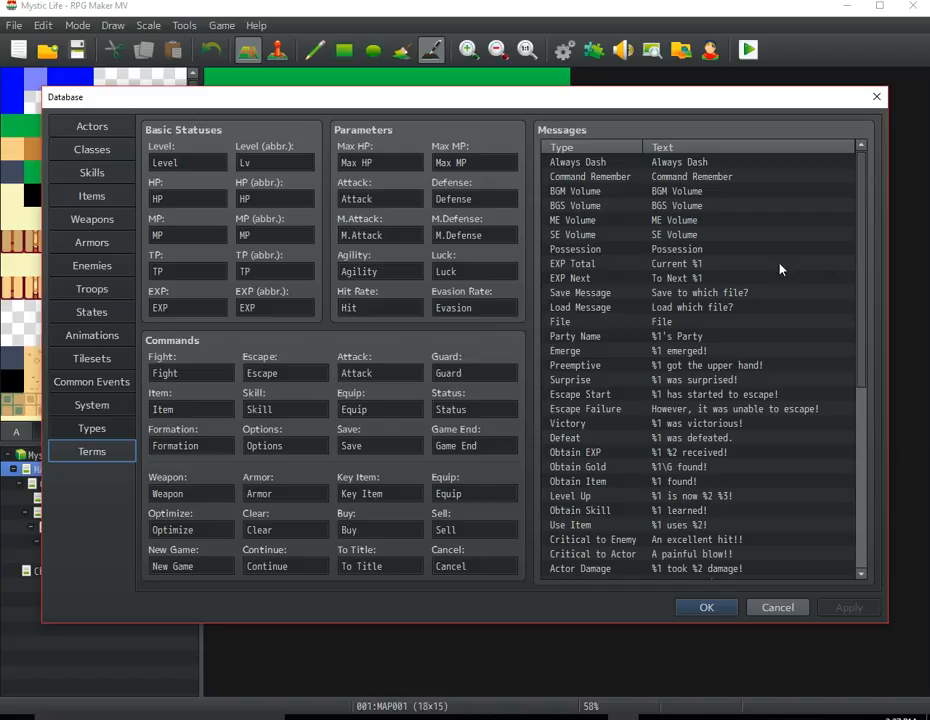
Step: Look through the message terms, revisit the Classes and Actors sections, and close the database
scroll(781, 269, down, 2)
scroll(867, 420, down, 4)
scroll(867, 420, up, 6)
click(95, 147)
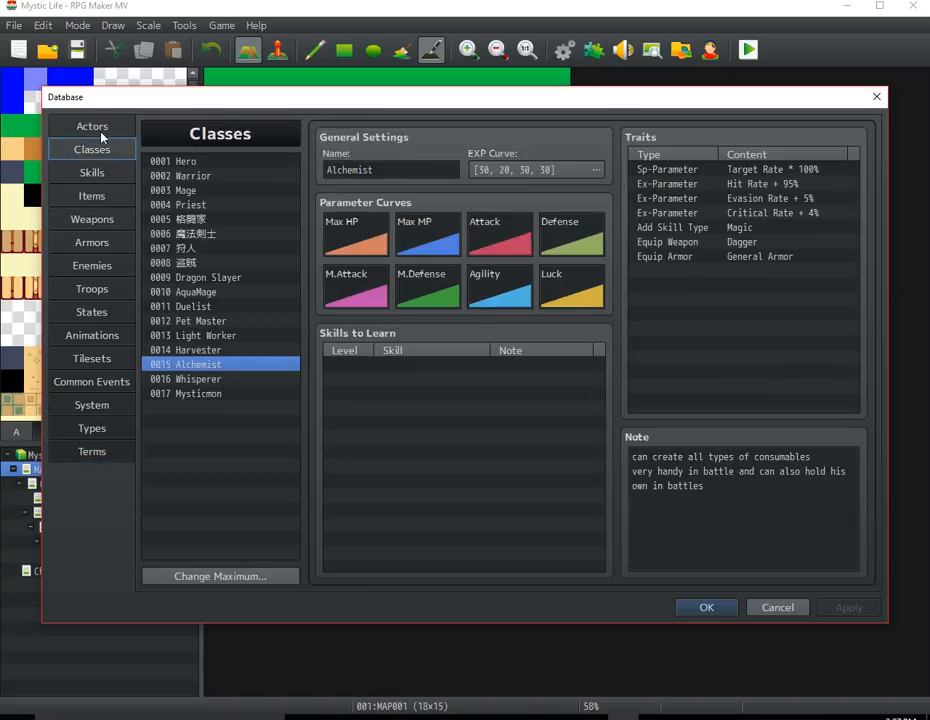
click(92, 126)
click(875, 95)
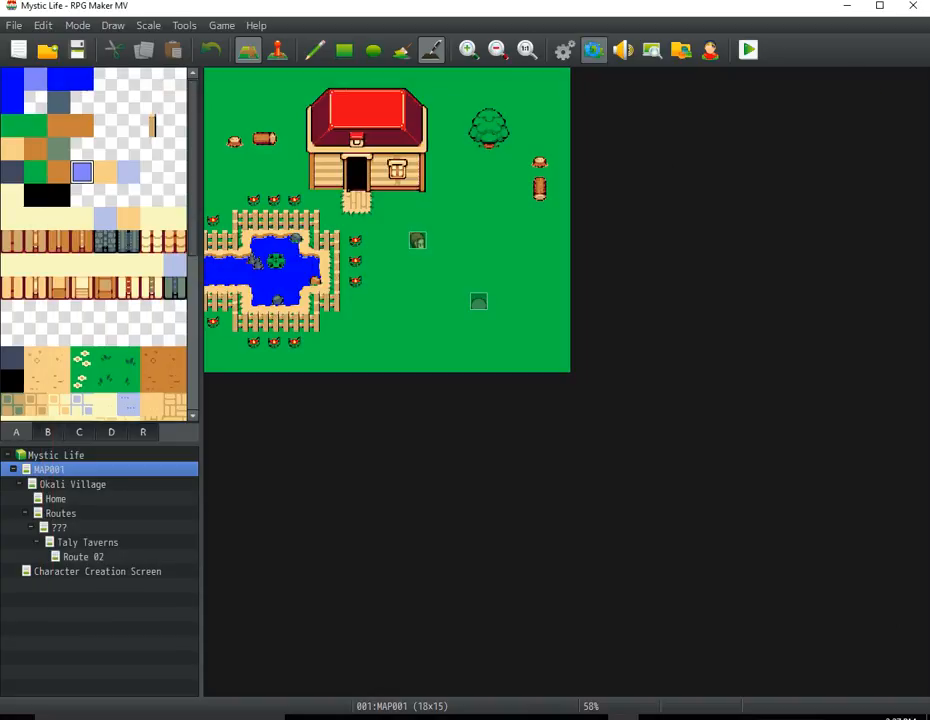
Step: Look over the plugin list in the Plugin Manager and the asset folders in the Resource Manager, closing each one
click(595, 50)
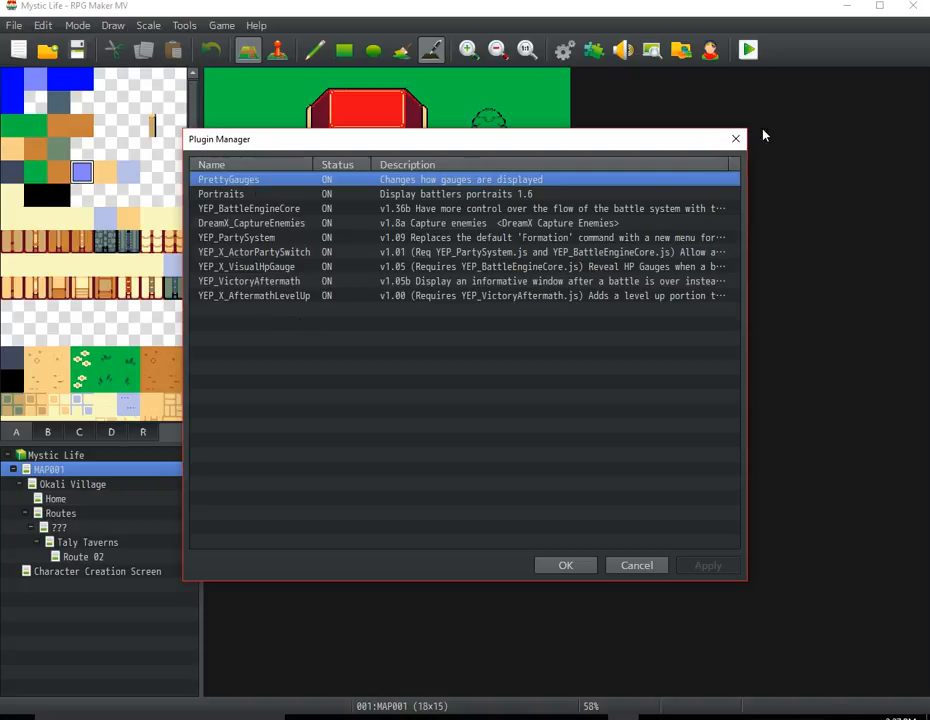
click(735, 140)
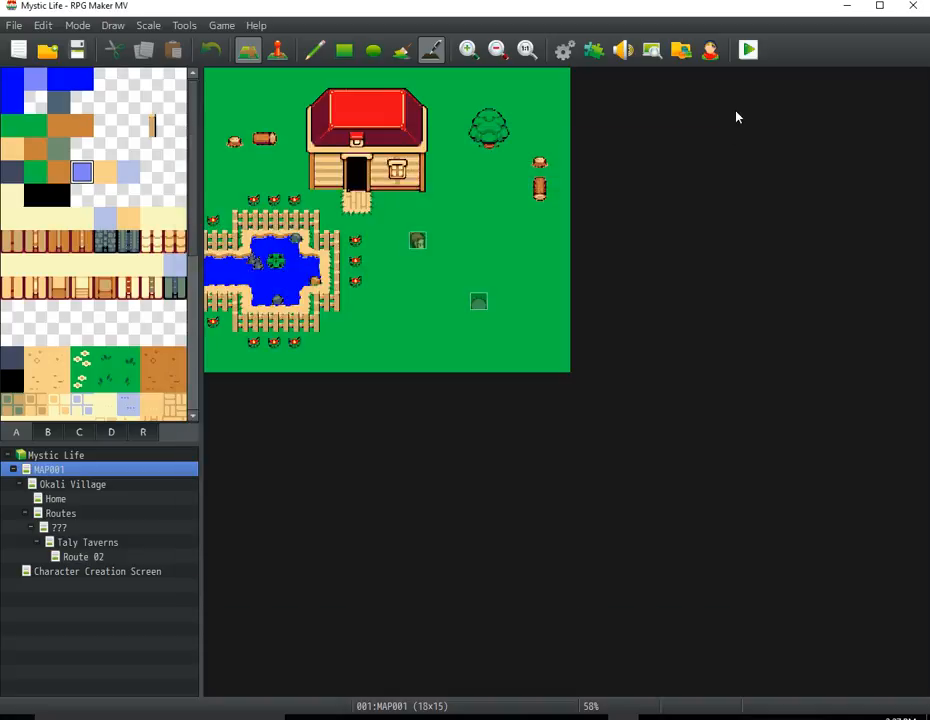
click(681, 49)
drag(478, 216, 486, 170)
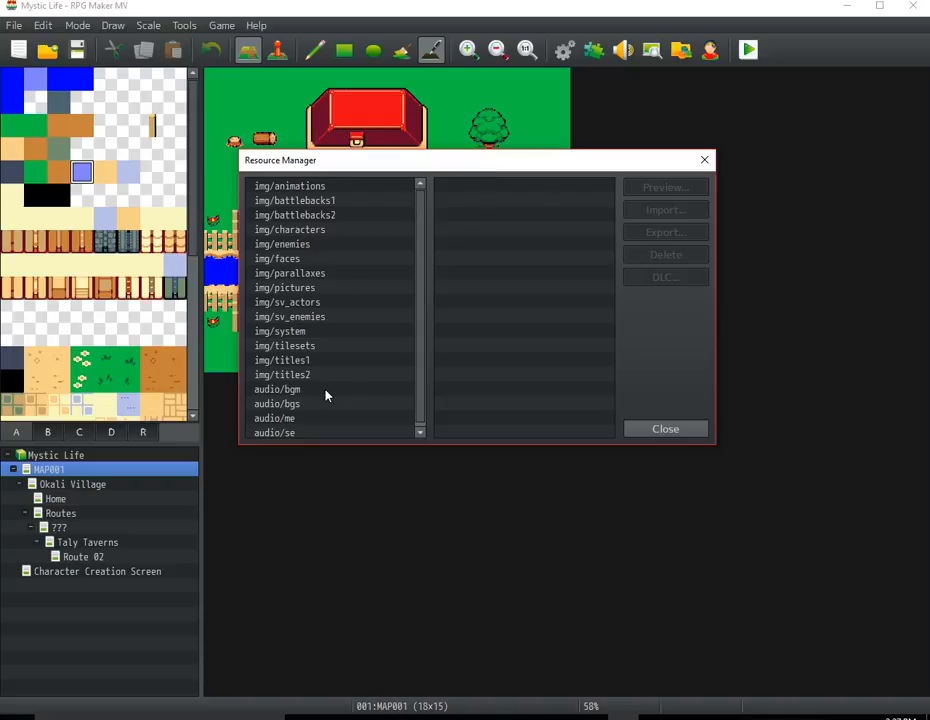
click(328, 333)
click(704, 160)
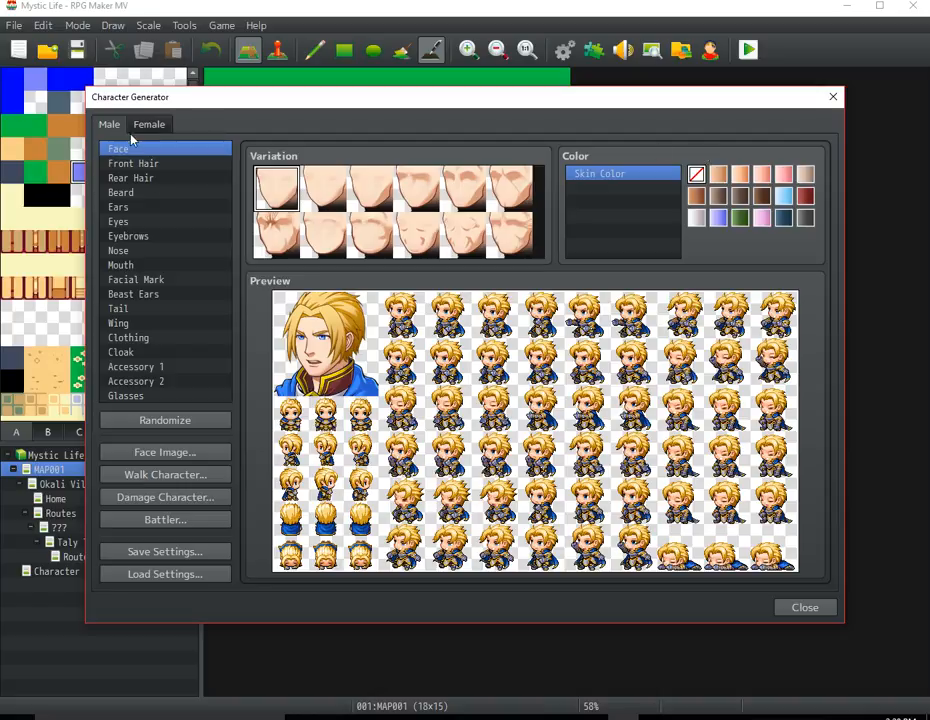
Step: In the Character Generator, browse the male Rear Hair and Eyebrows parts, and try pointed ears and a full beard
click(130, 178)
click(161, 237)
click(180, 207)
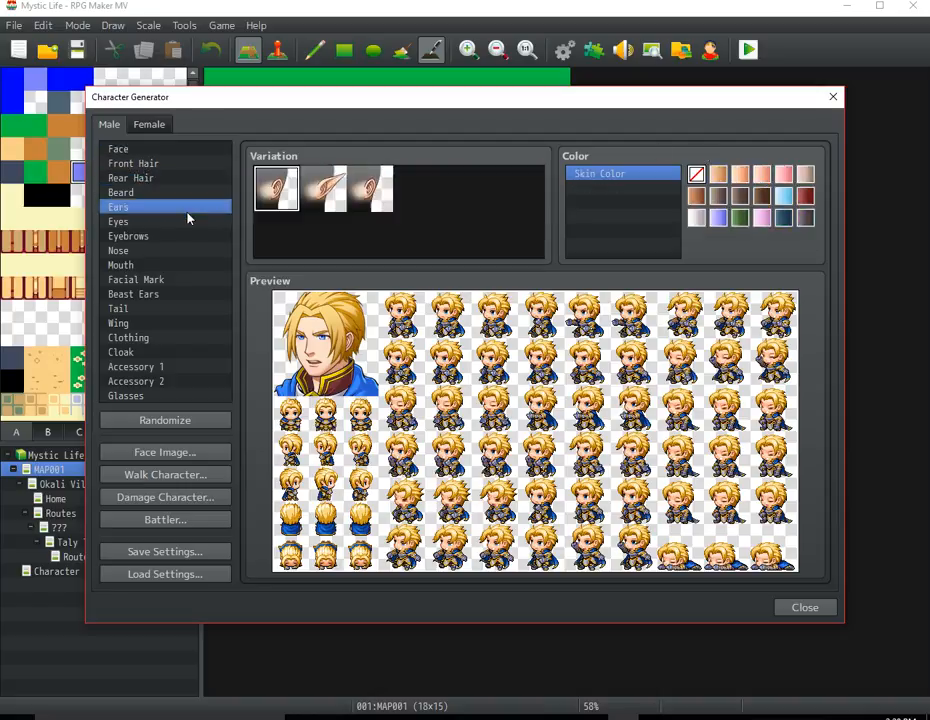
click(150, 195)
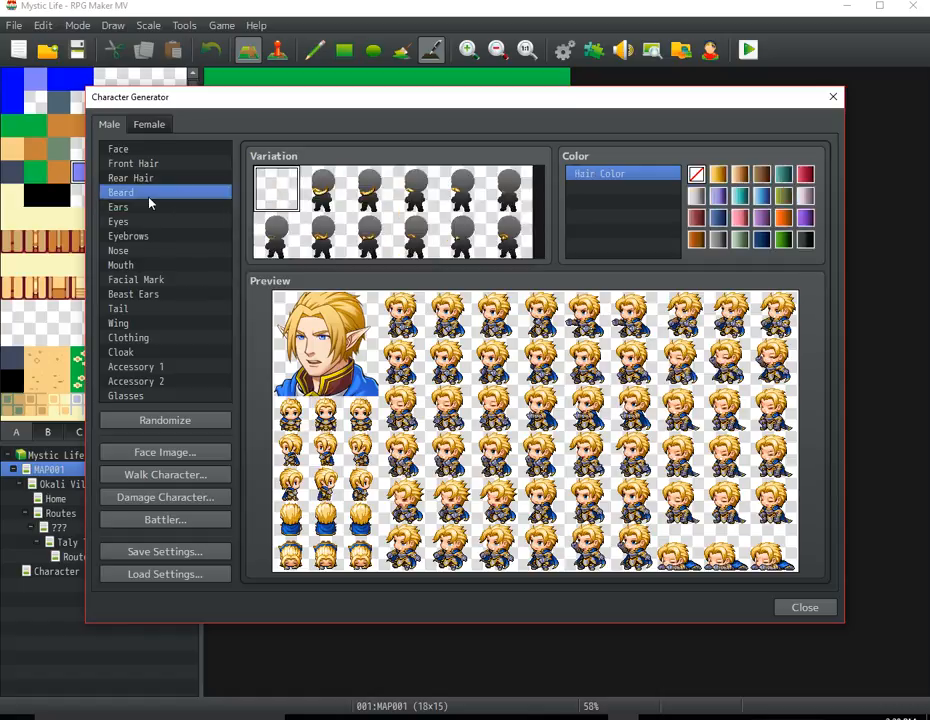
click(359, 201)
Step: Try the fifth Facial Mark variation and the dark purple Wing variation on the male character
click(199, 281)
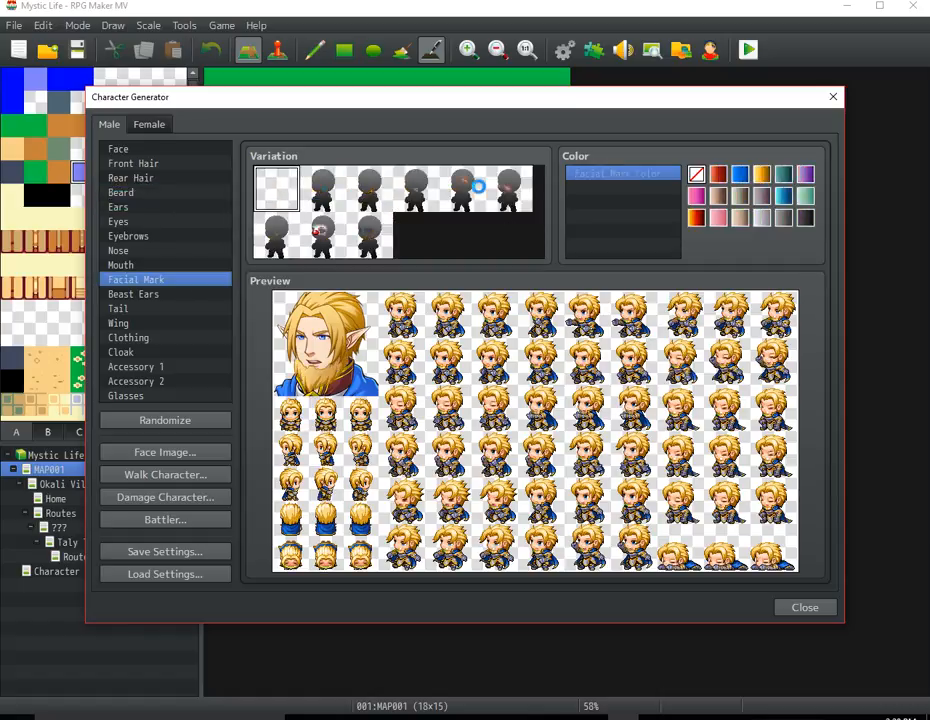
click(472, 190)
click(191, 322)
click(416, 188)
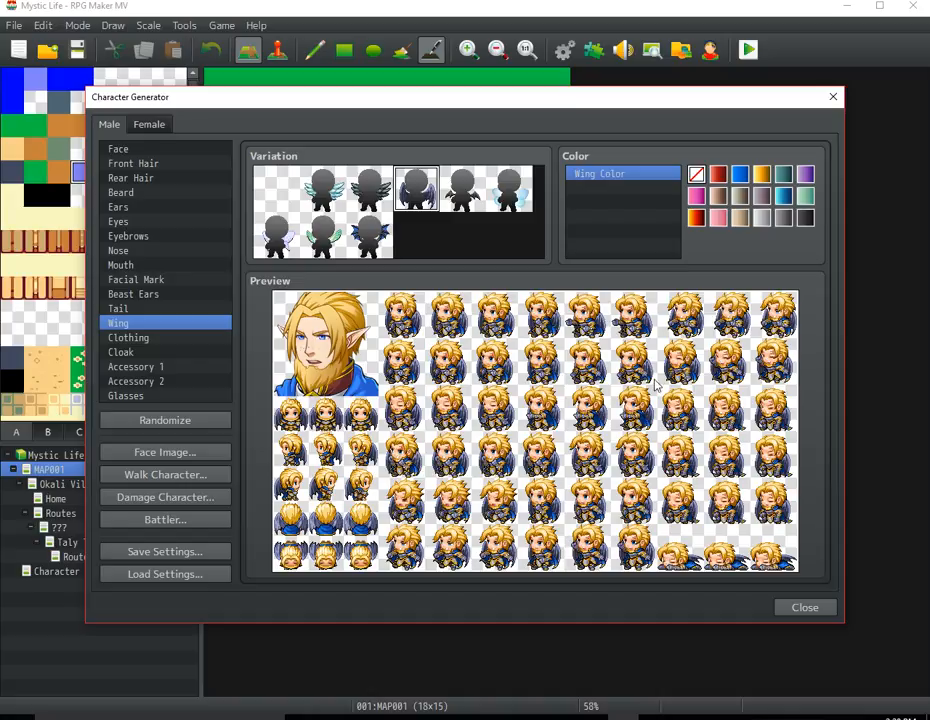
Step: Randomize the male character repeatedly to preview different looks, and close the Character Generator without saving any images
click(210, 420)
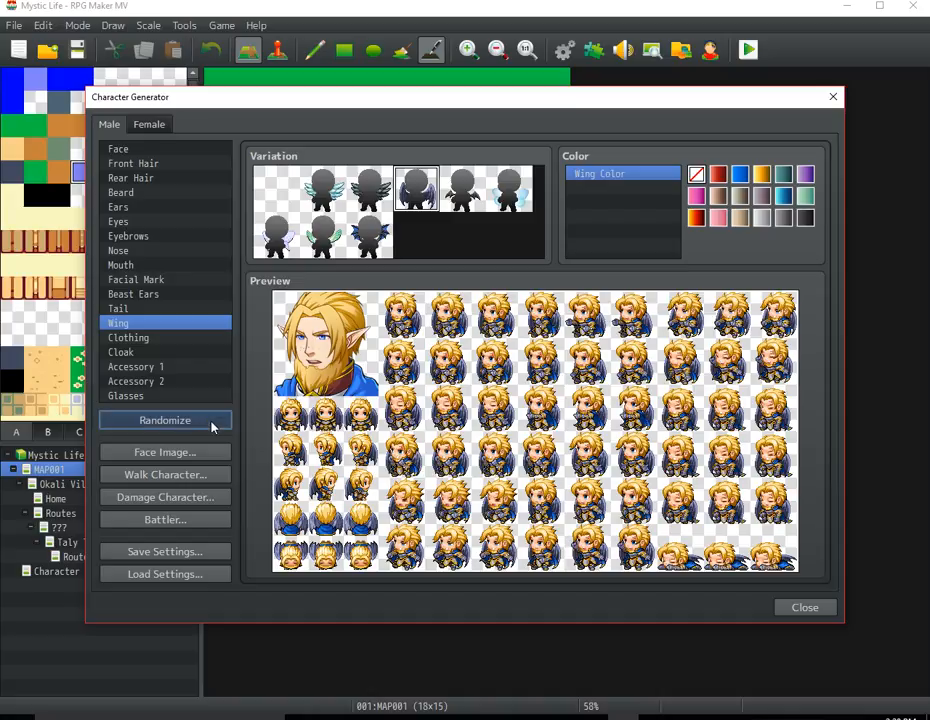
click(210, 420)
click(210, 420)
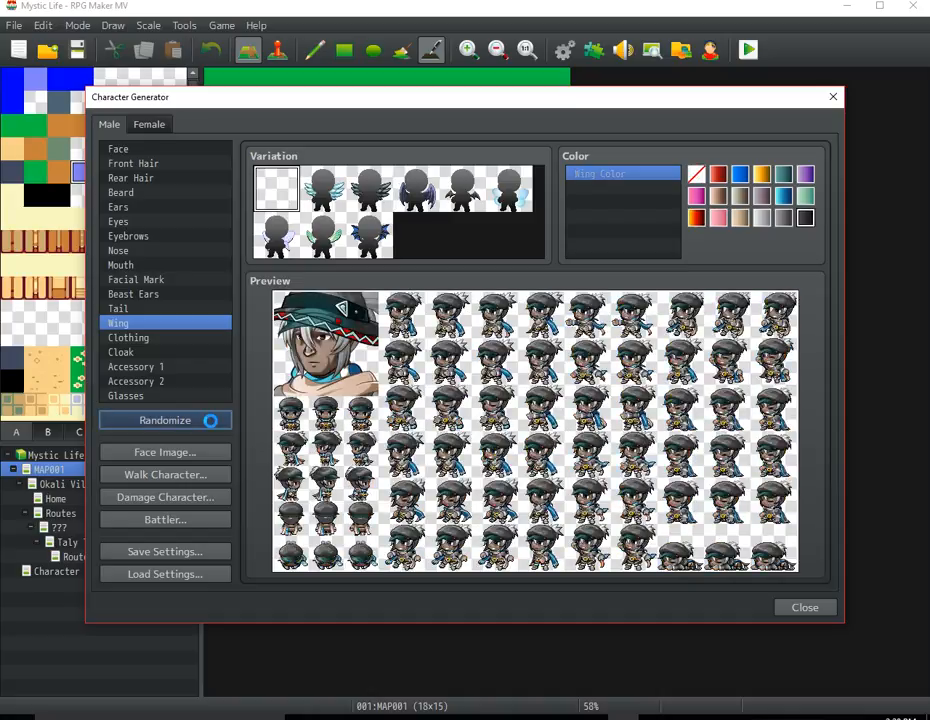
click(210, 420)
click(210, 420)
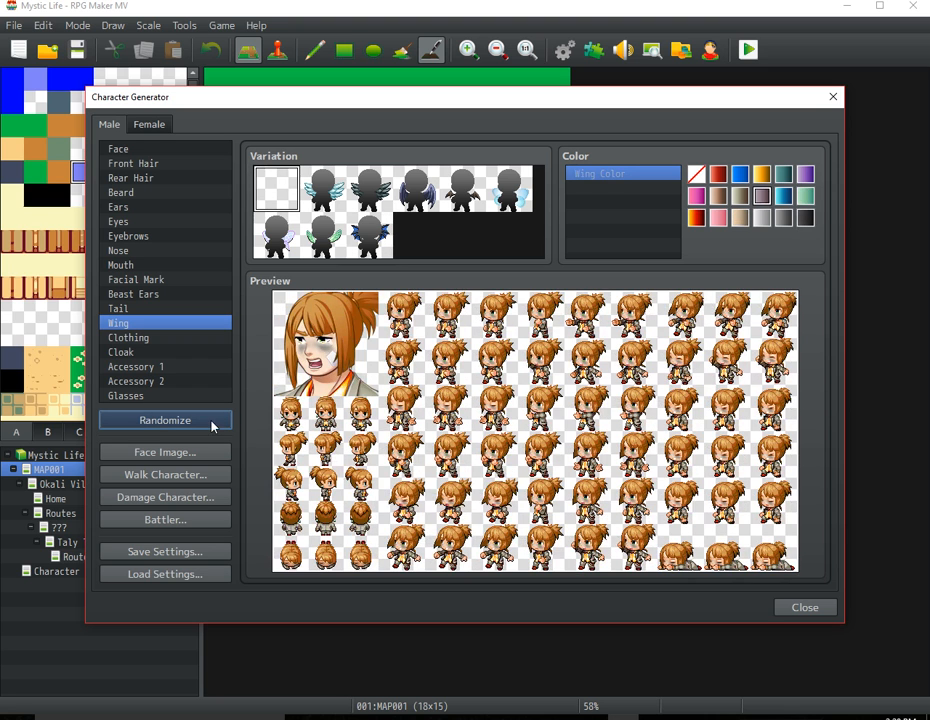
click(211, 421)
click(211, 421)
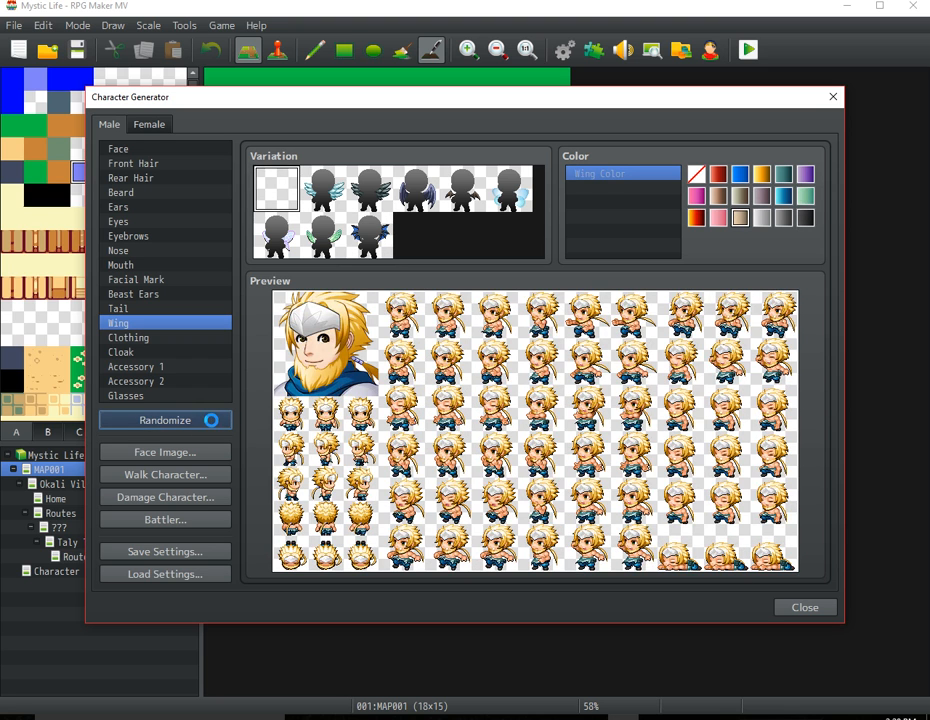
click(211, 421)
click(211, 421)
click(211, 421)
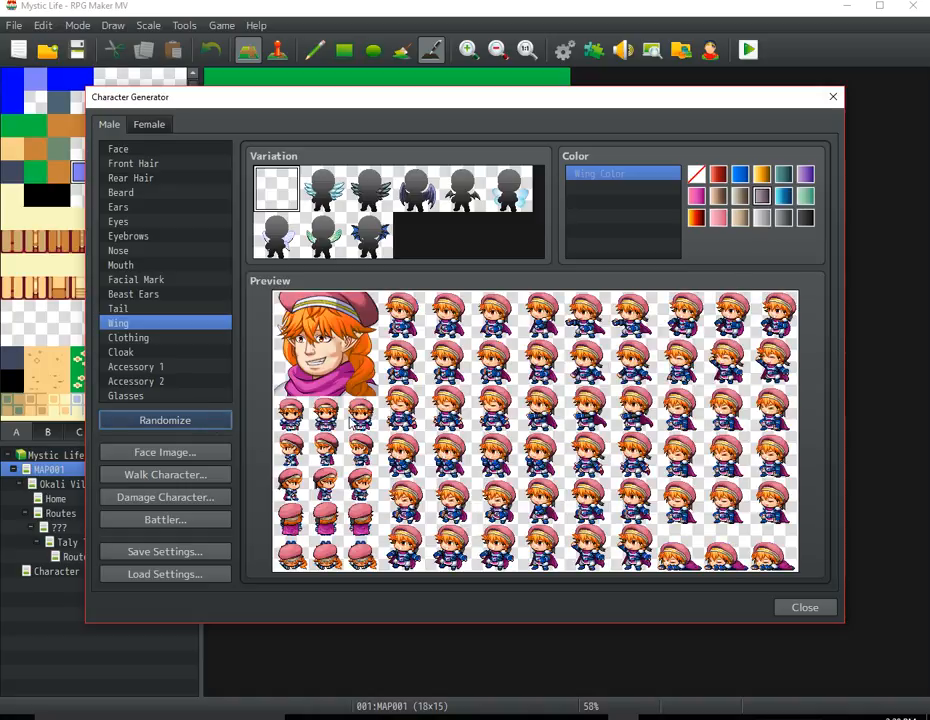
click(834, 99)
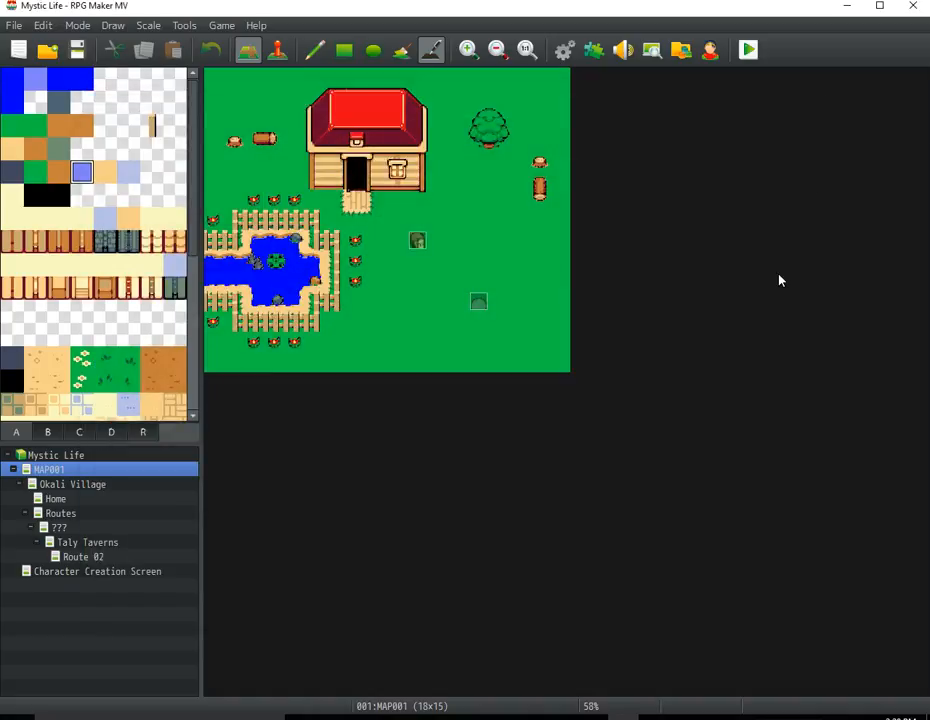